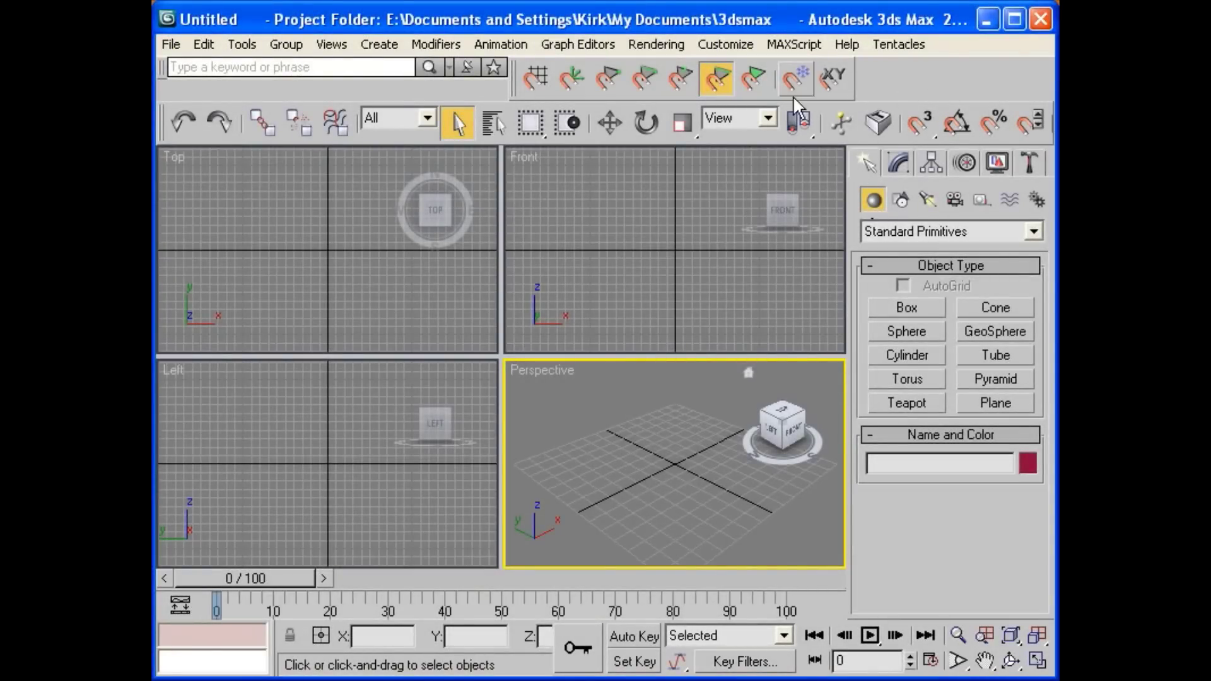
- Hide the Snaps toolbar from the toolbar list, then show it again
right_click(873, 74)
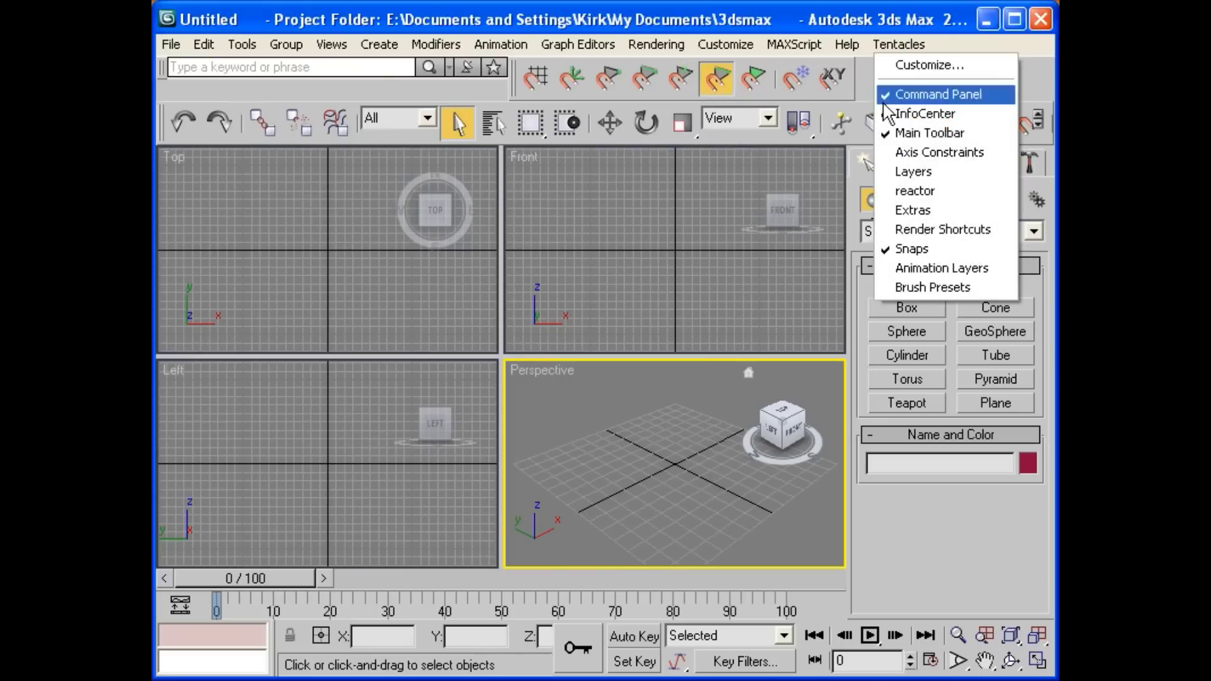
left_click(913, 249)
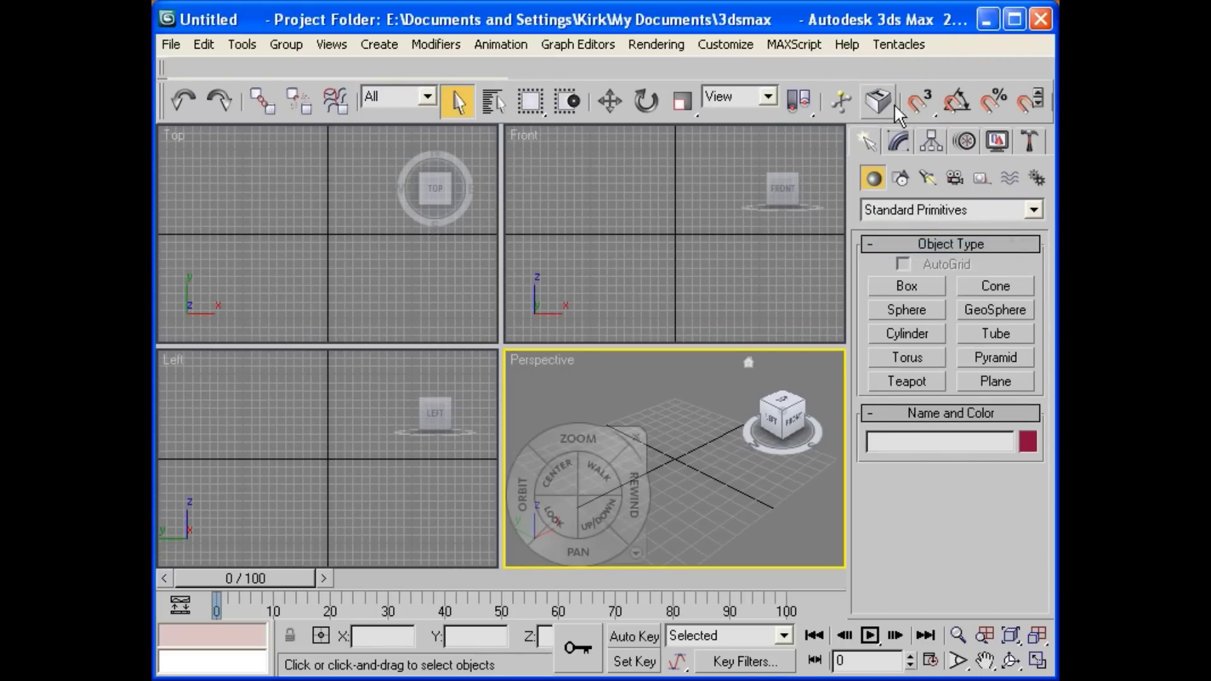
right_click(891, 71)
left_click(913, 243)
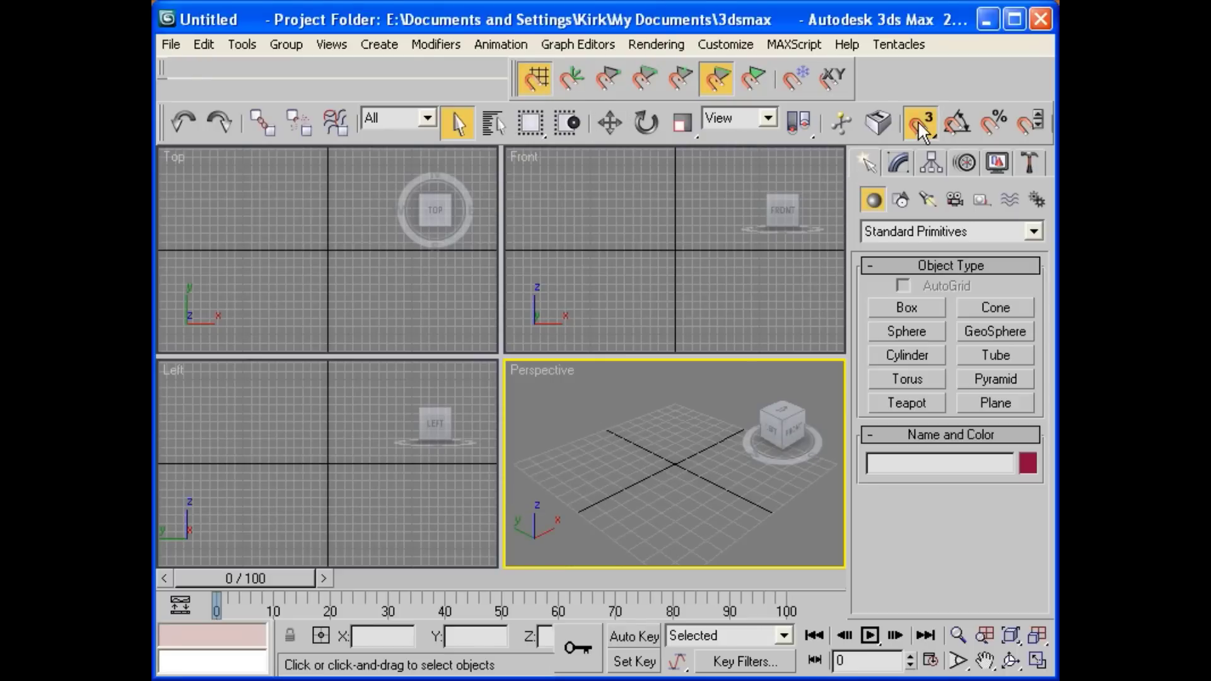
- Turn on Angle Snap and 3D grid-point snapping
left_click(959, 119)
left_click(924, 123)
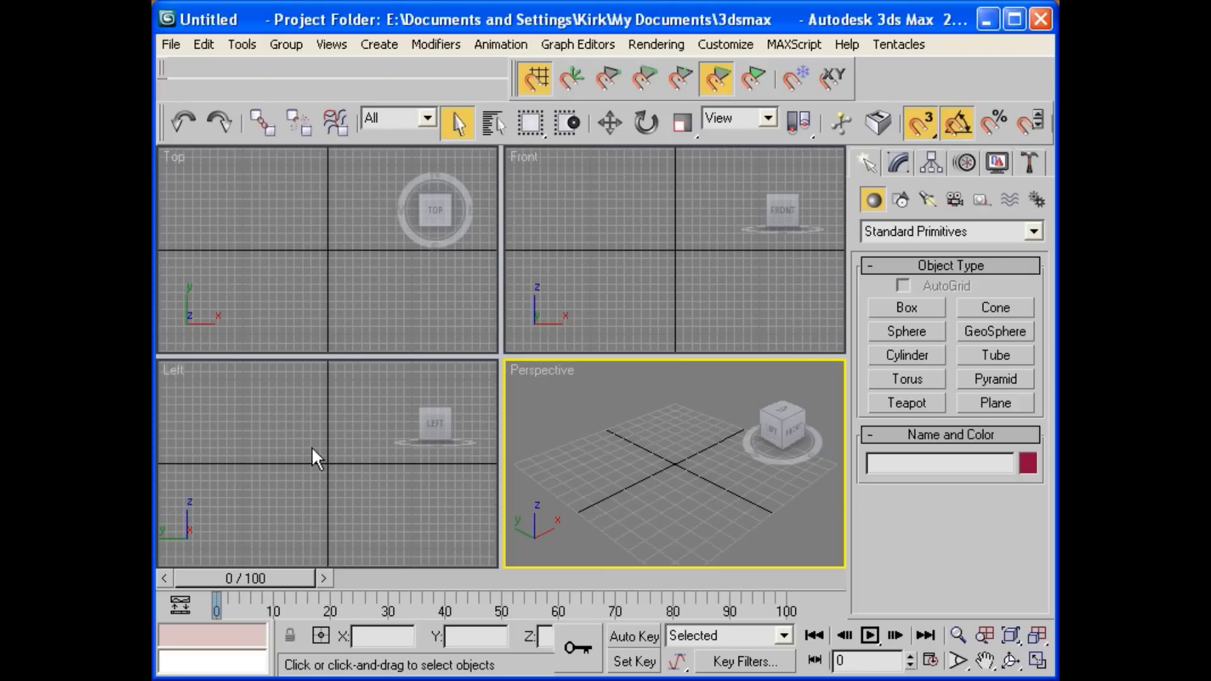
key("shift+w")
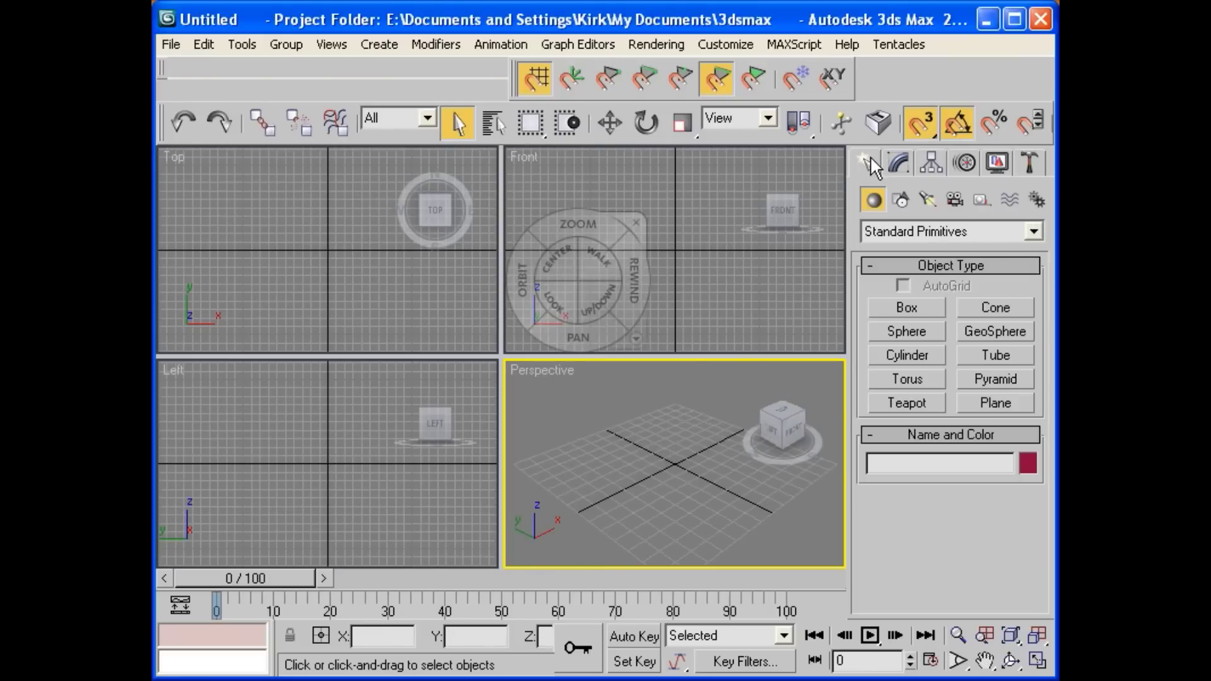
- Choose the AEC Extended category in the Create panel and maximize the Top viewport
left_click(1034, 232)
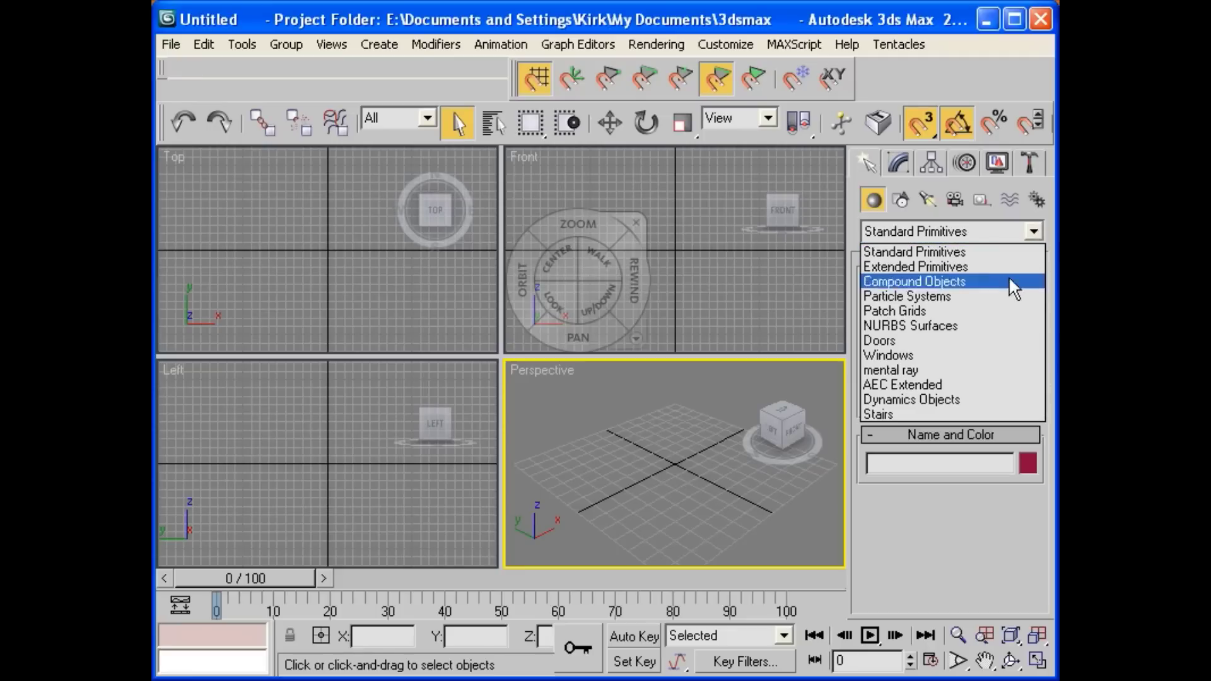
left_click(958, 386)
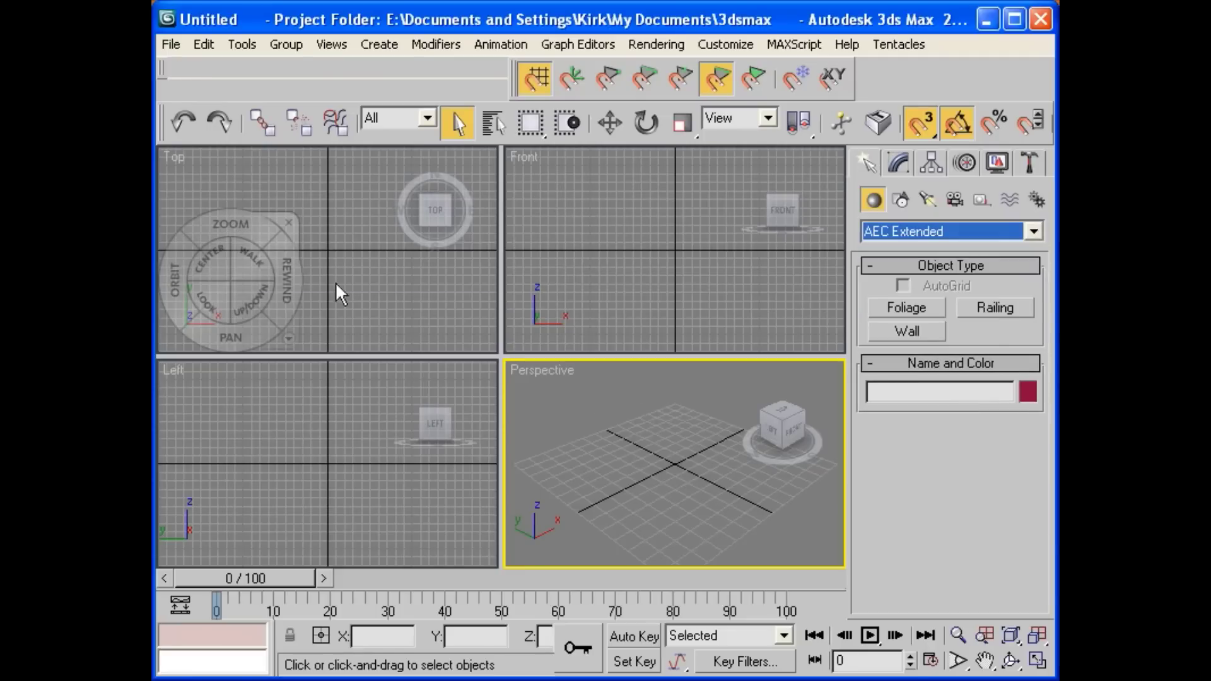
left_click(288, 222)
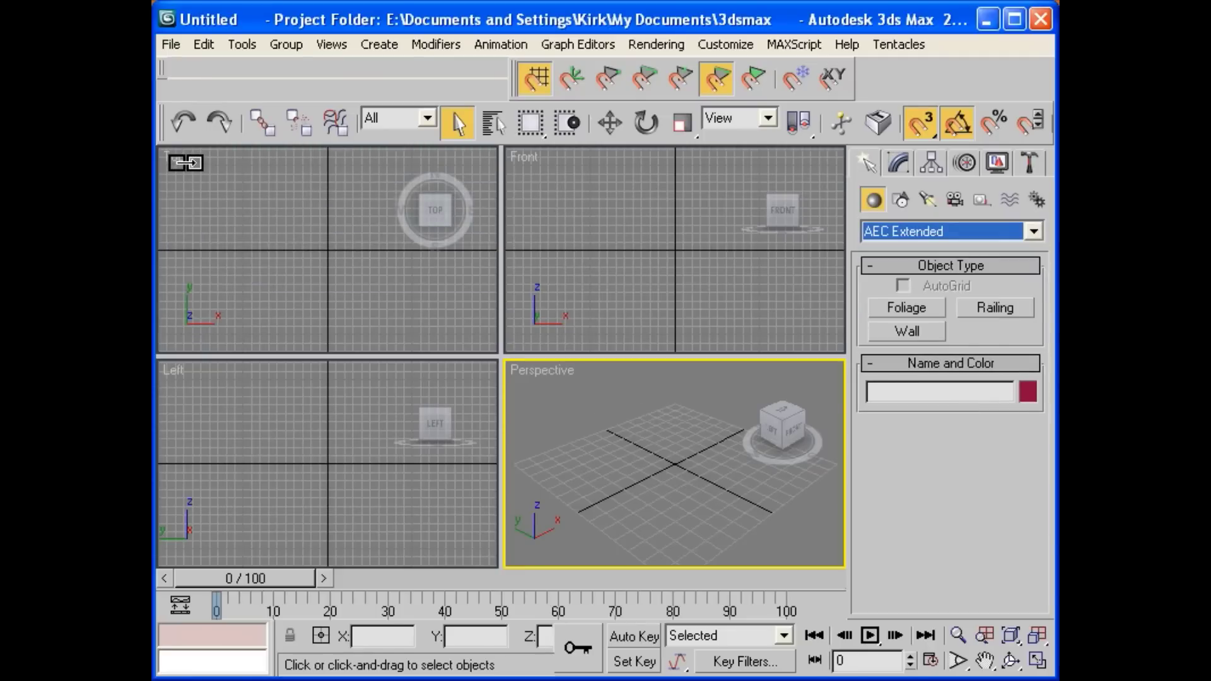
left_click(175, 166)
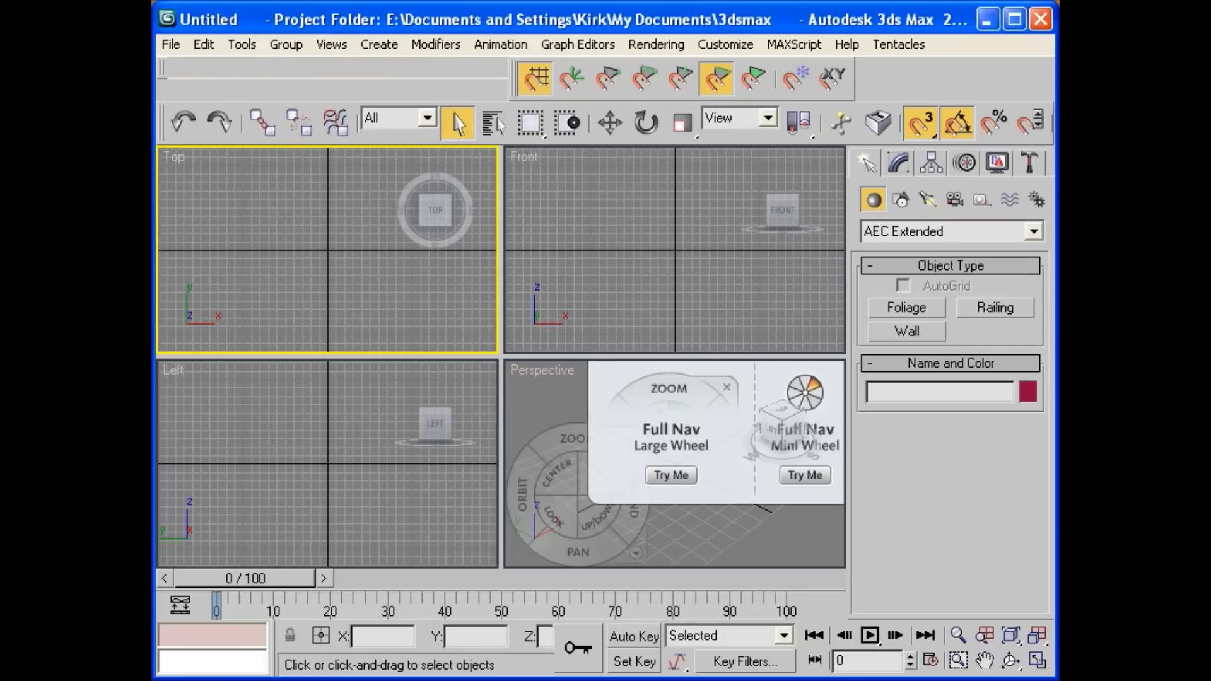
left_click(1037, 661)
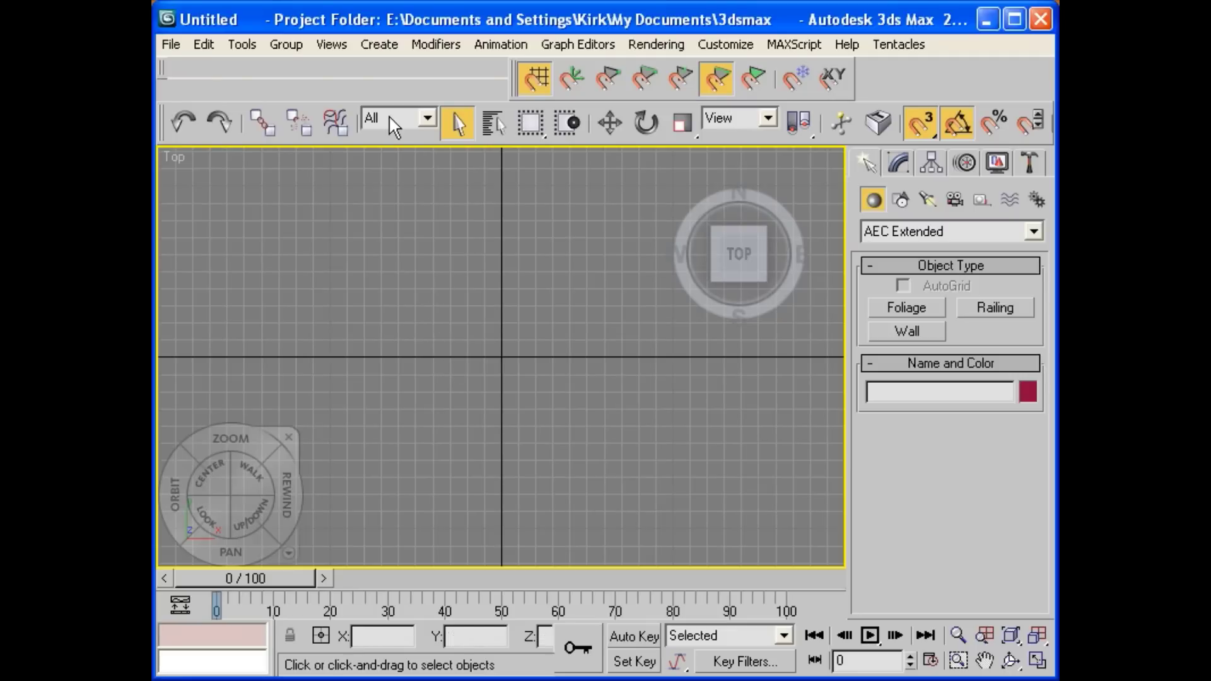
mouse_move(754, 285)
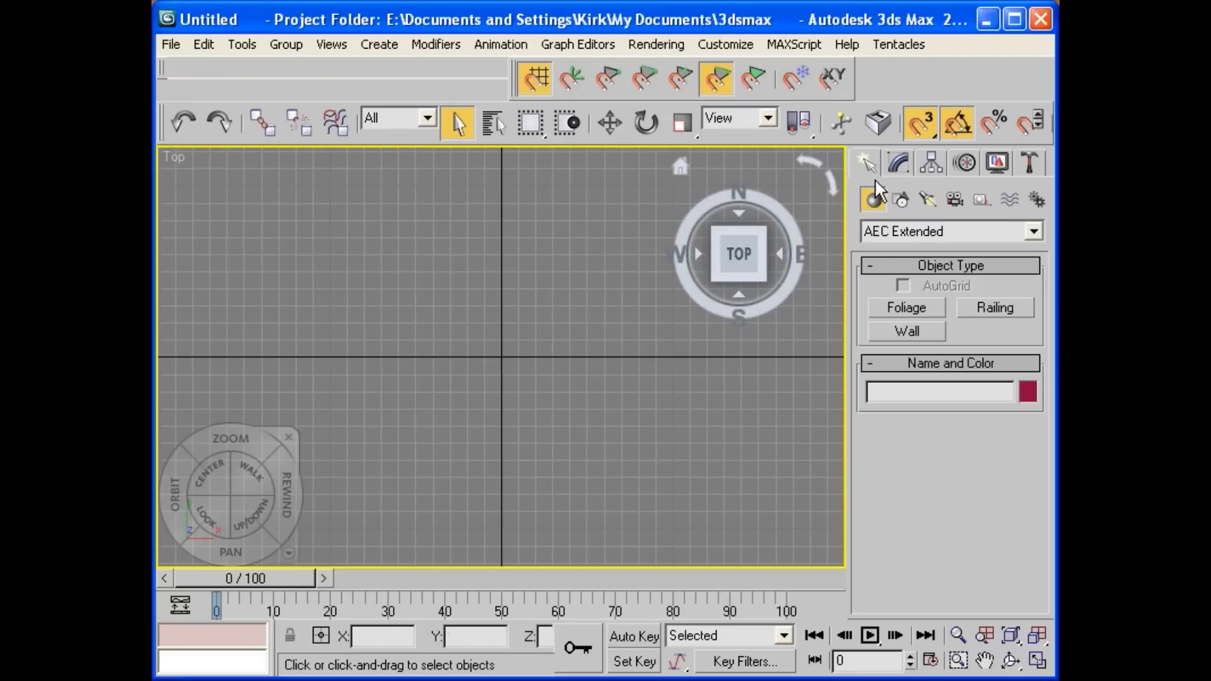
- Draw Wall01 corner by corner on grid points, closing and welding it at the start point
left_click(902, 332)
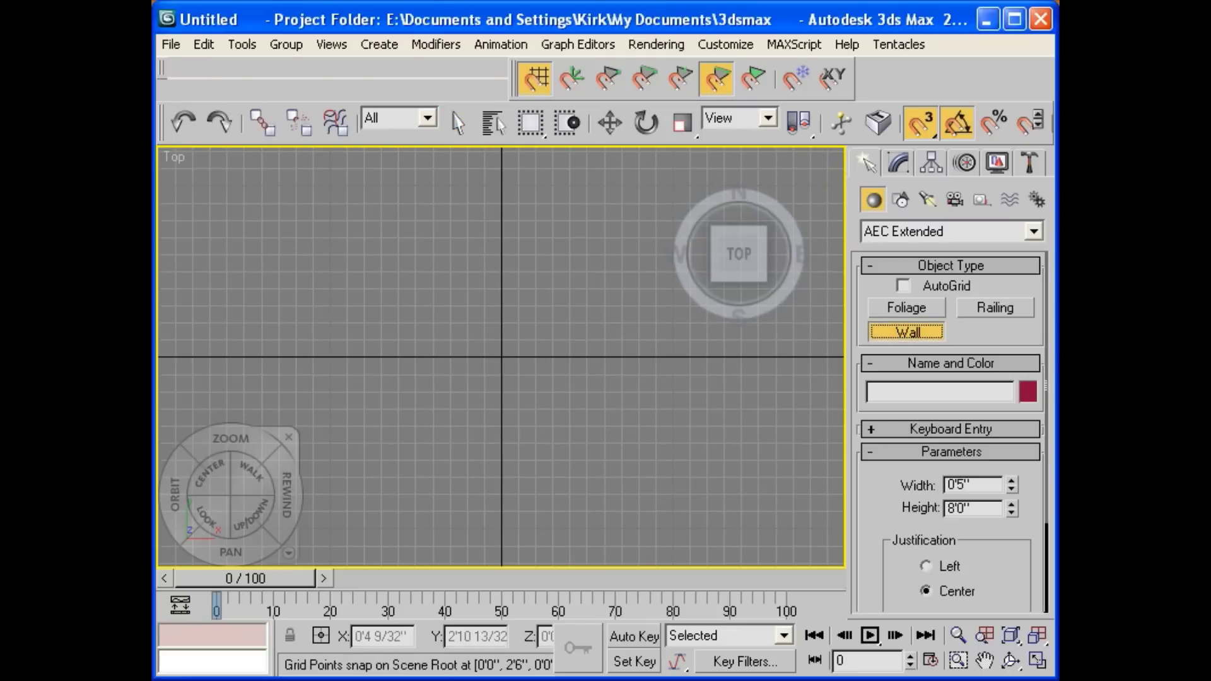
left_click(227, 271)
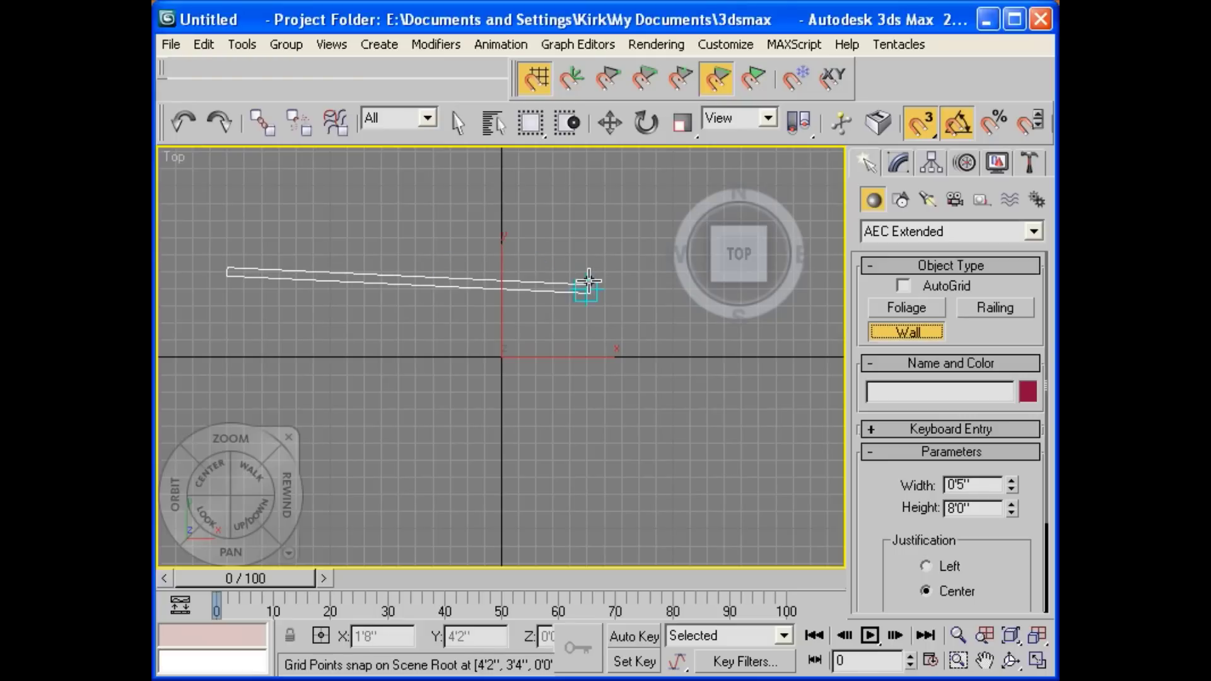
left_click(620, 272)
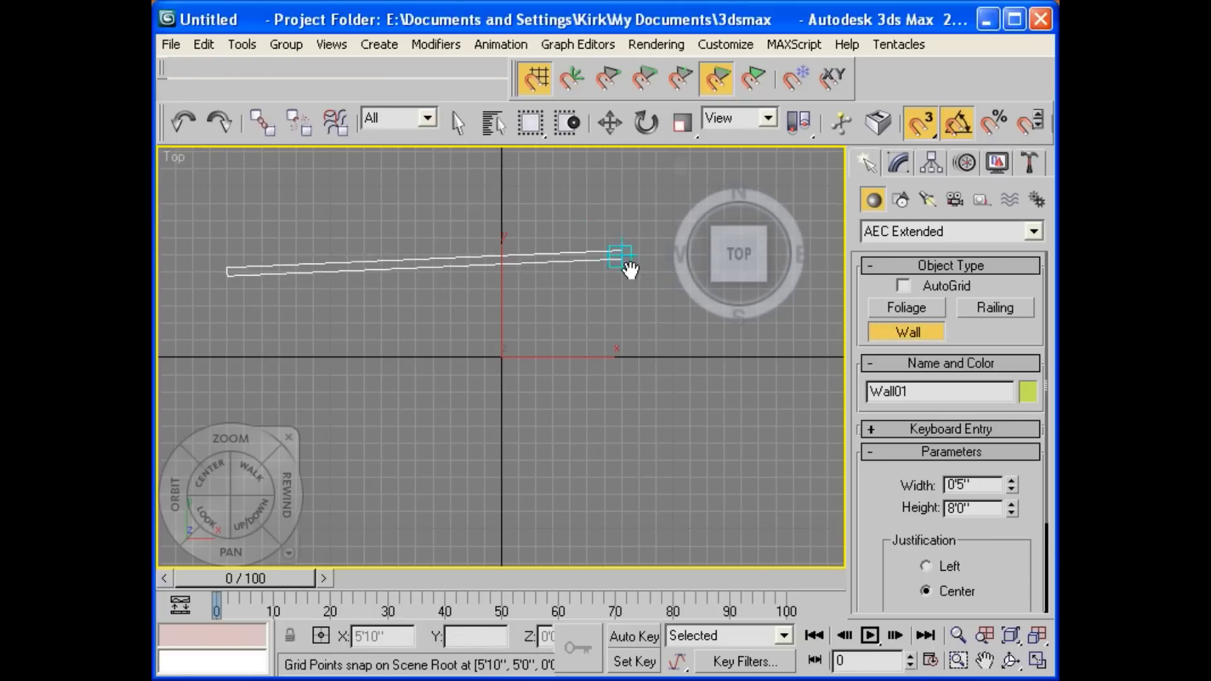
left_click(639, 272)
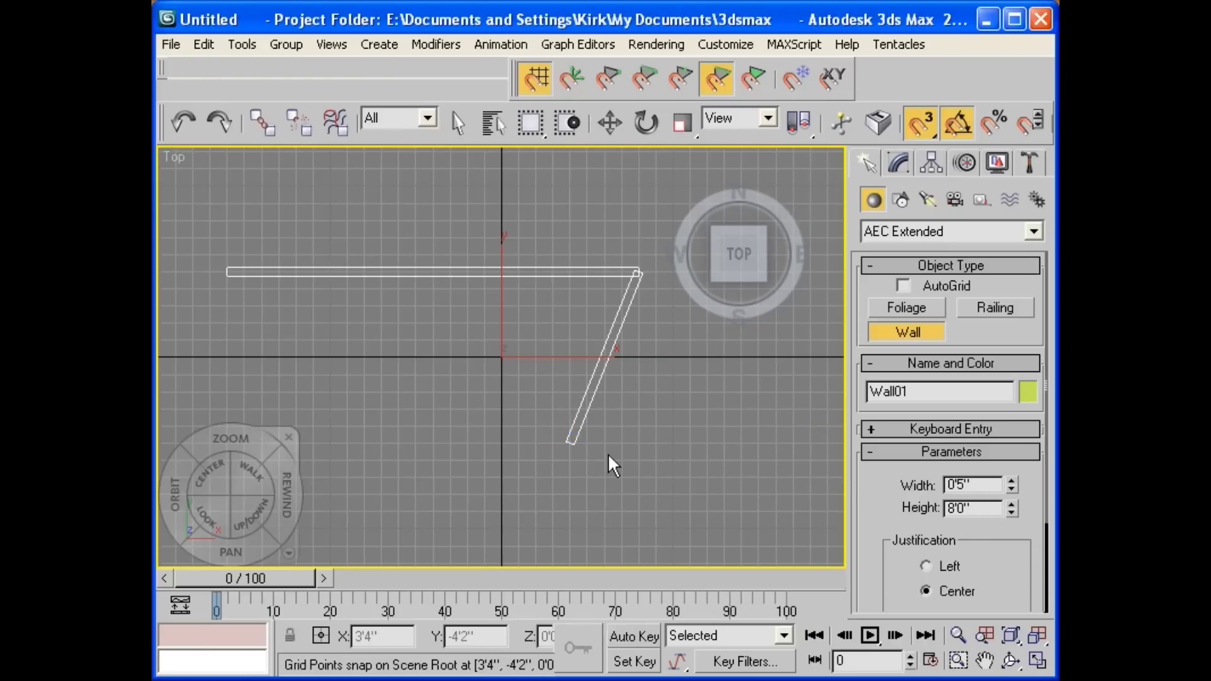
left_click(645, 458)
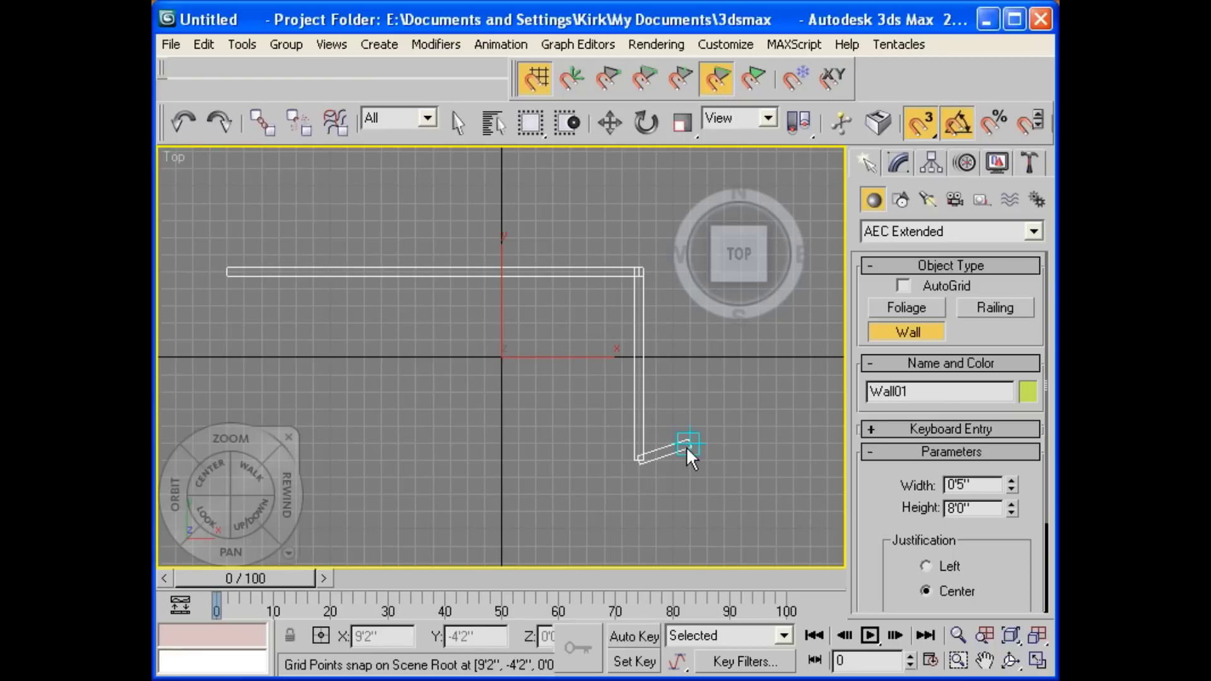
scroll(686, 446, "down", 3)
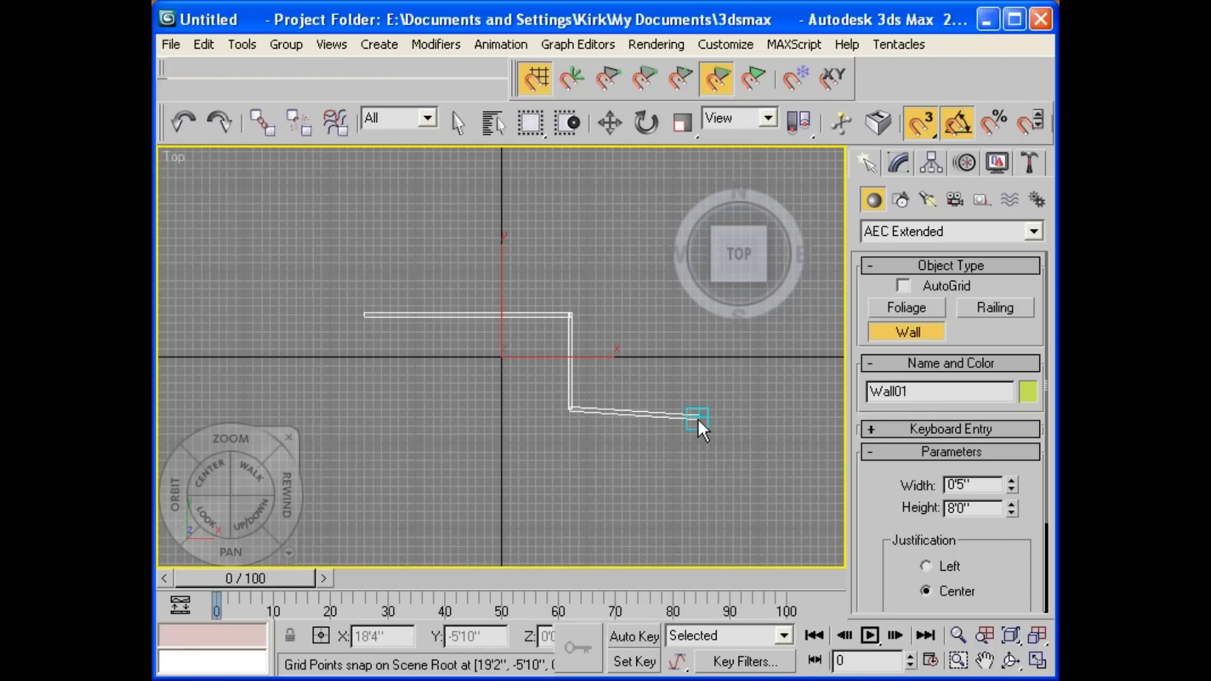
left_click(698, 410)
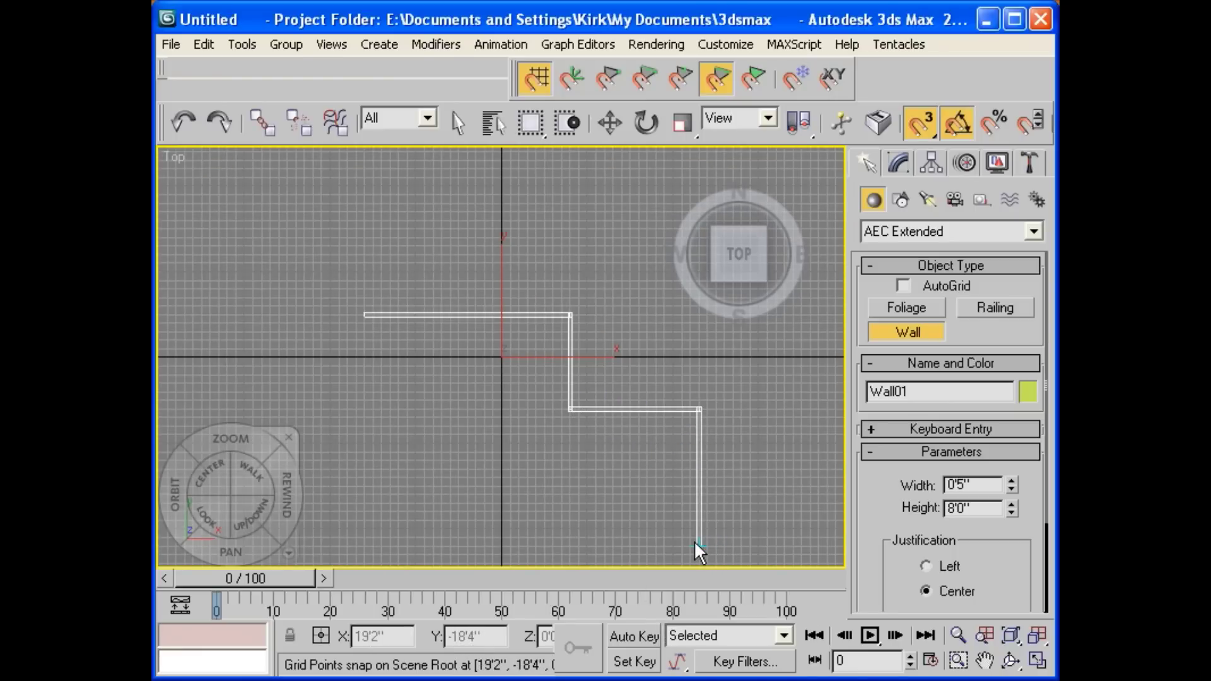
left_click(696, 544)
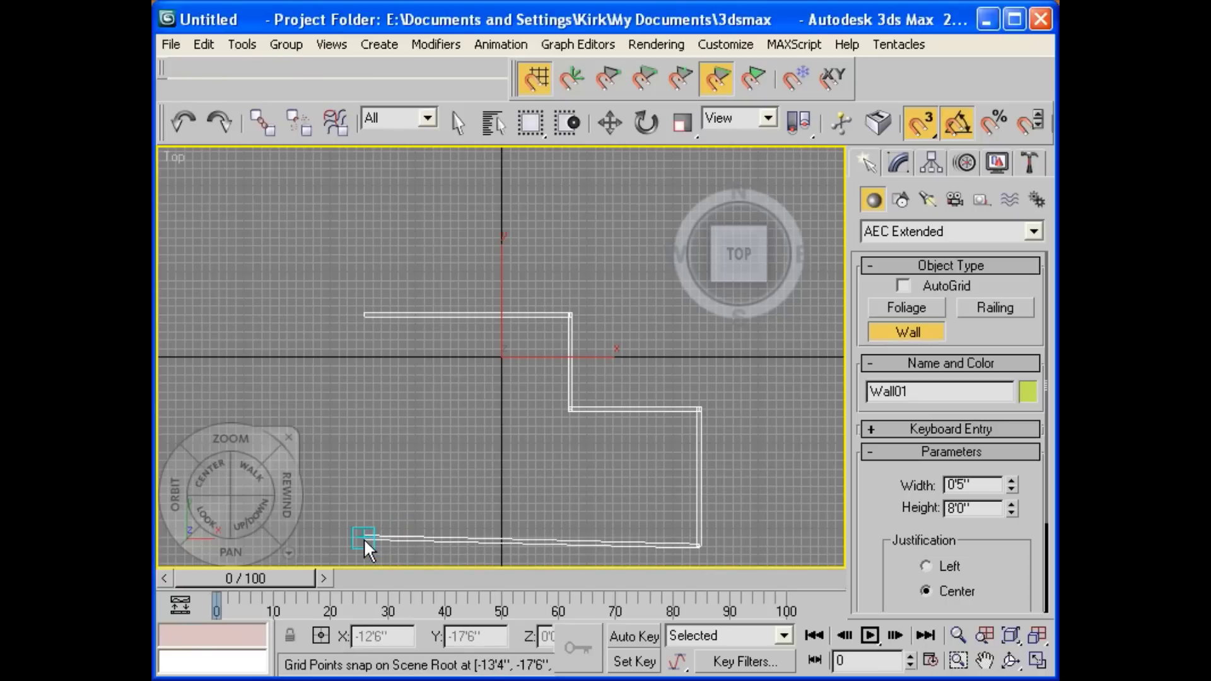
left_click(365, 537)
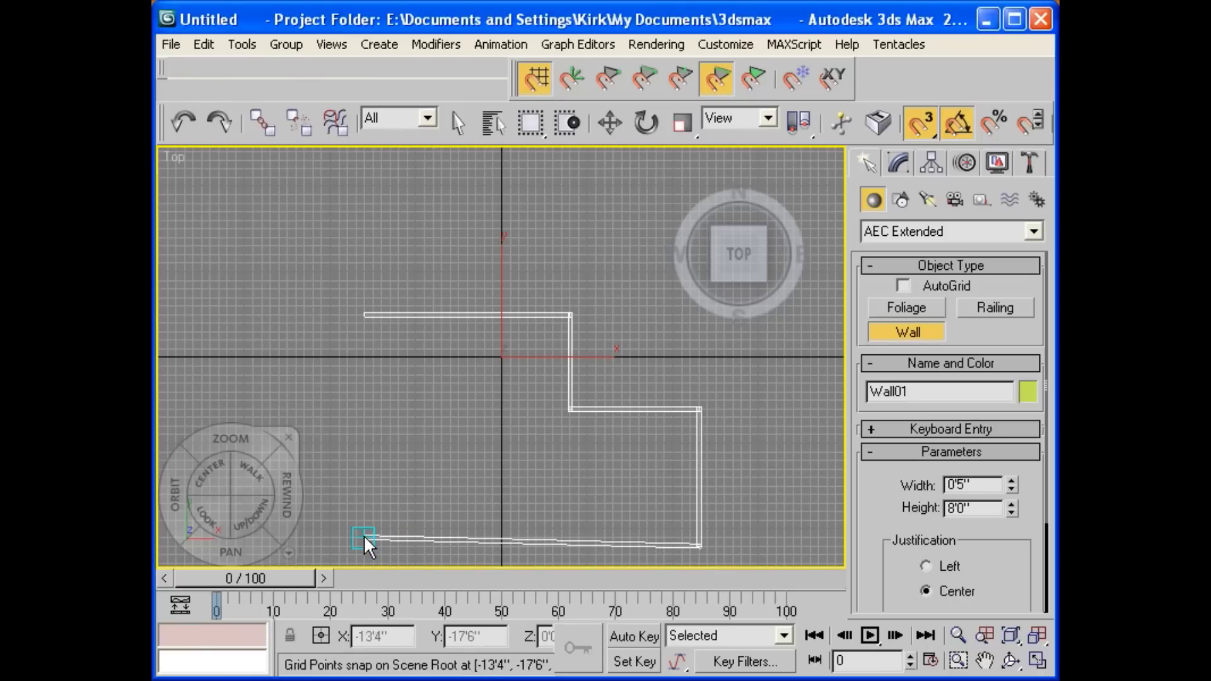
left_click(364, 315)
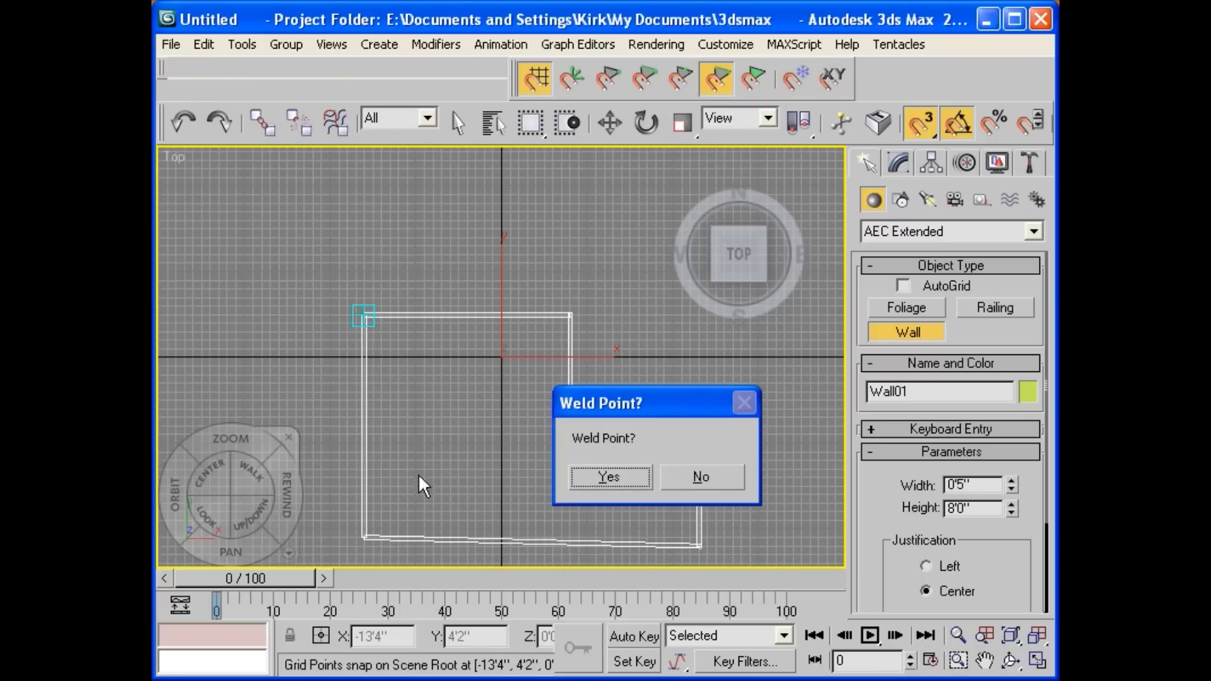
left_click(609, 477)
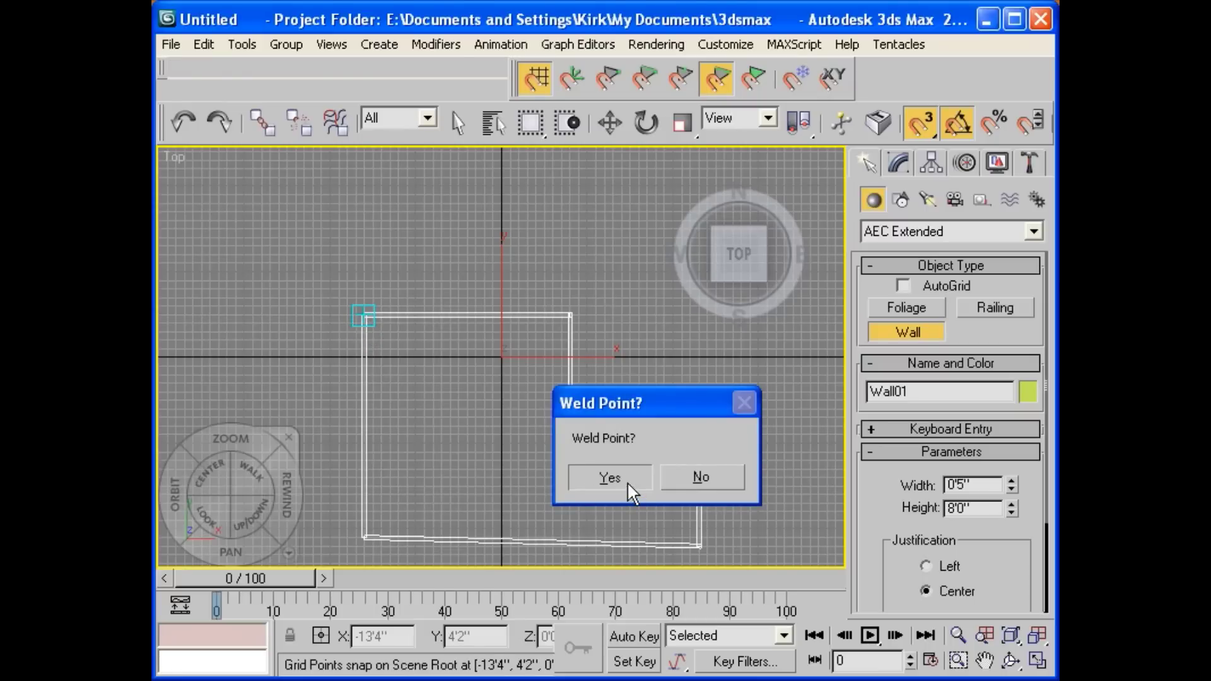
- End wall creation, restore the four viewports, and zoom the Perspective view out onto Wall01
right_click(498, 449)
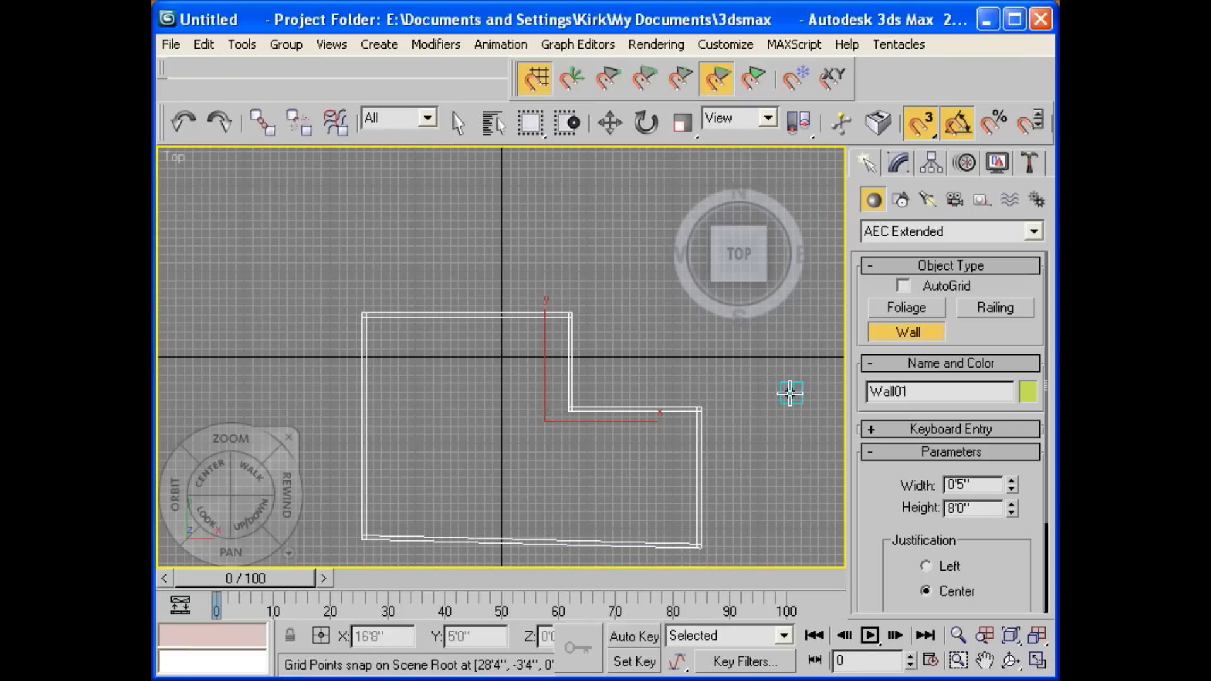
left_click(1037, 661)
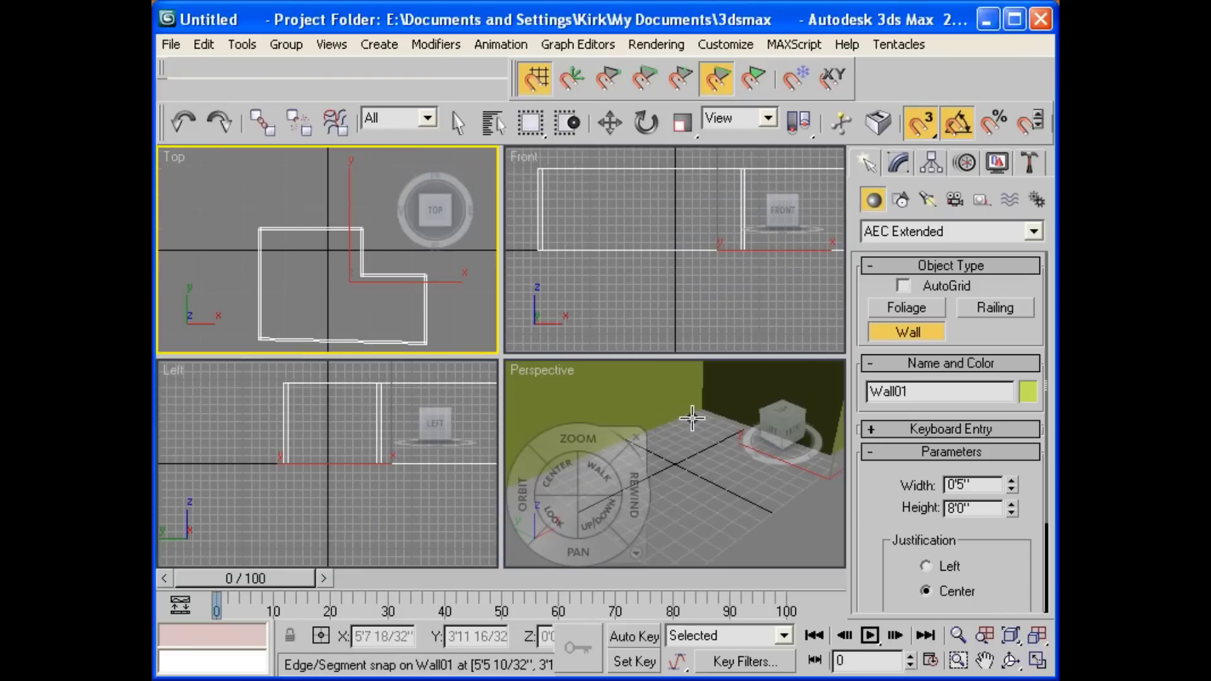
right_click(702, 447)
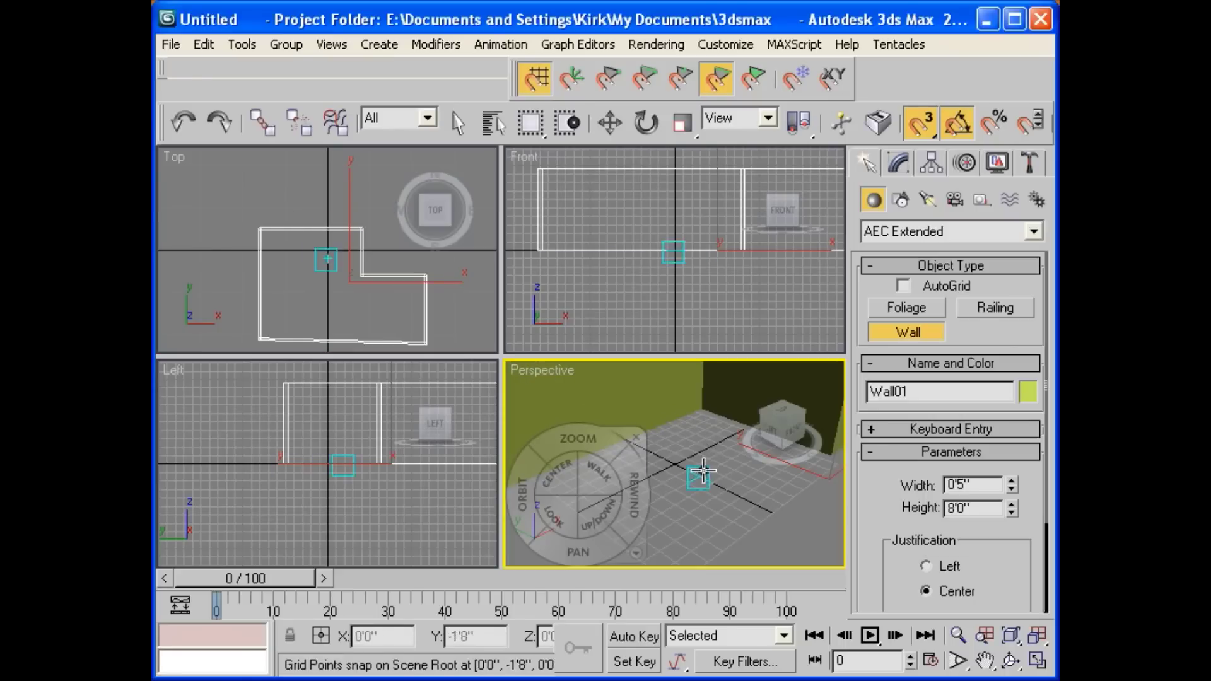
scroll(705, 459, "down", 5)
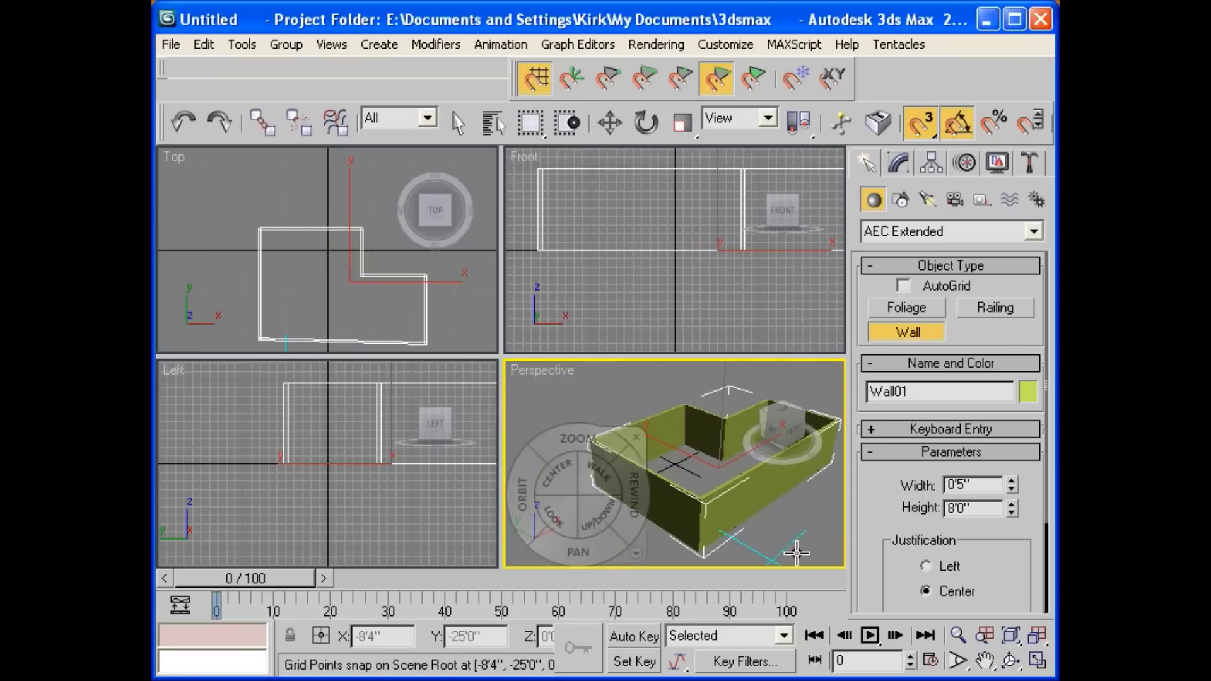
- Maximize the Perspective view, frame the front wall closely, and cancel the pending wall segment
left_click(1038, 660)
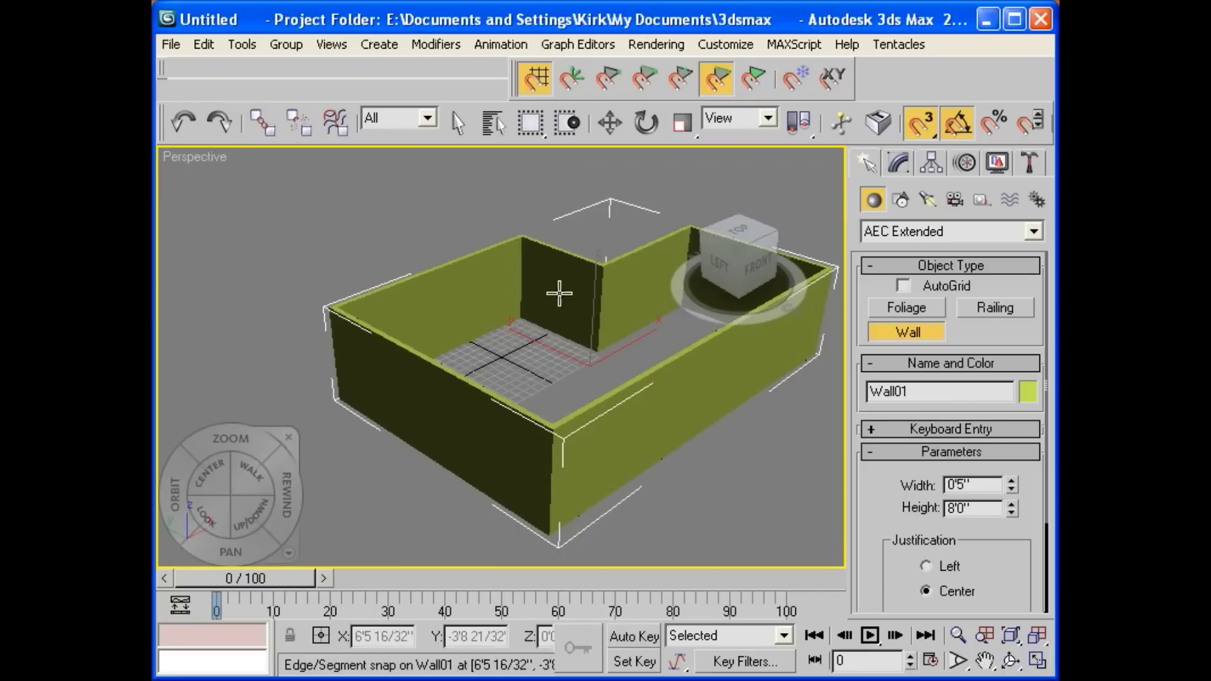
middle_click_drag(555, 350, 289, 302, "alt")
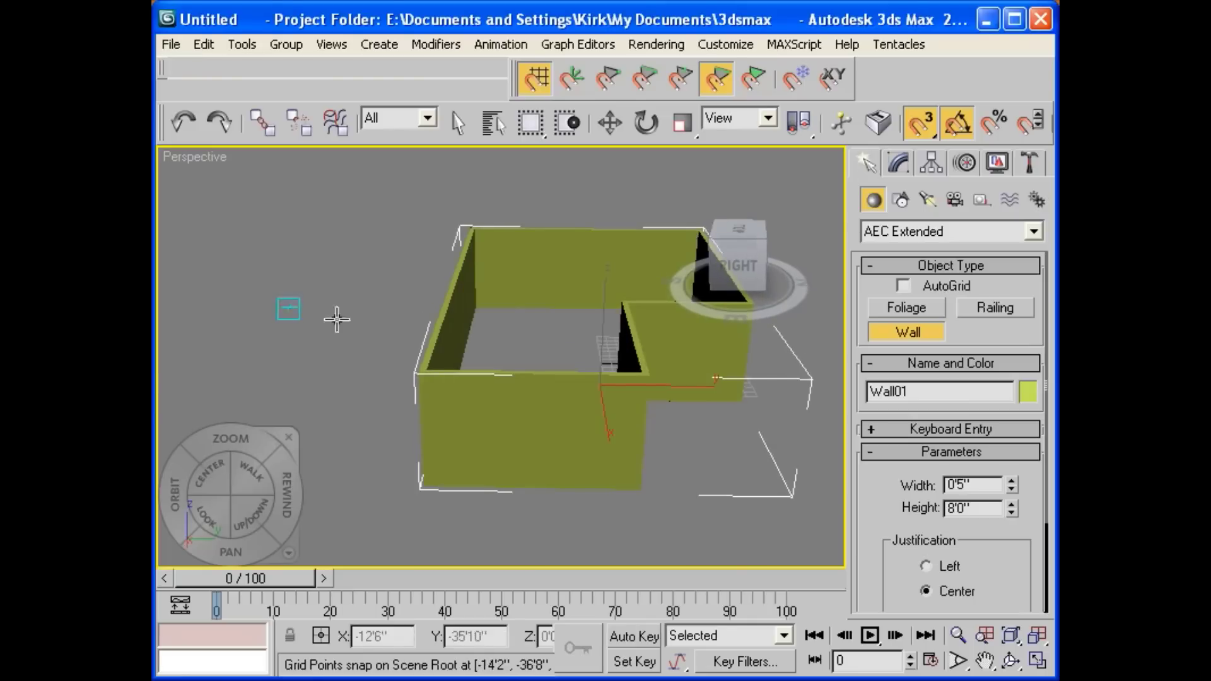
scroll(340, 321, "down", 3)
scroll(599, 343, "up", 2)
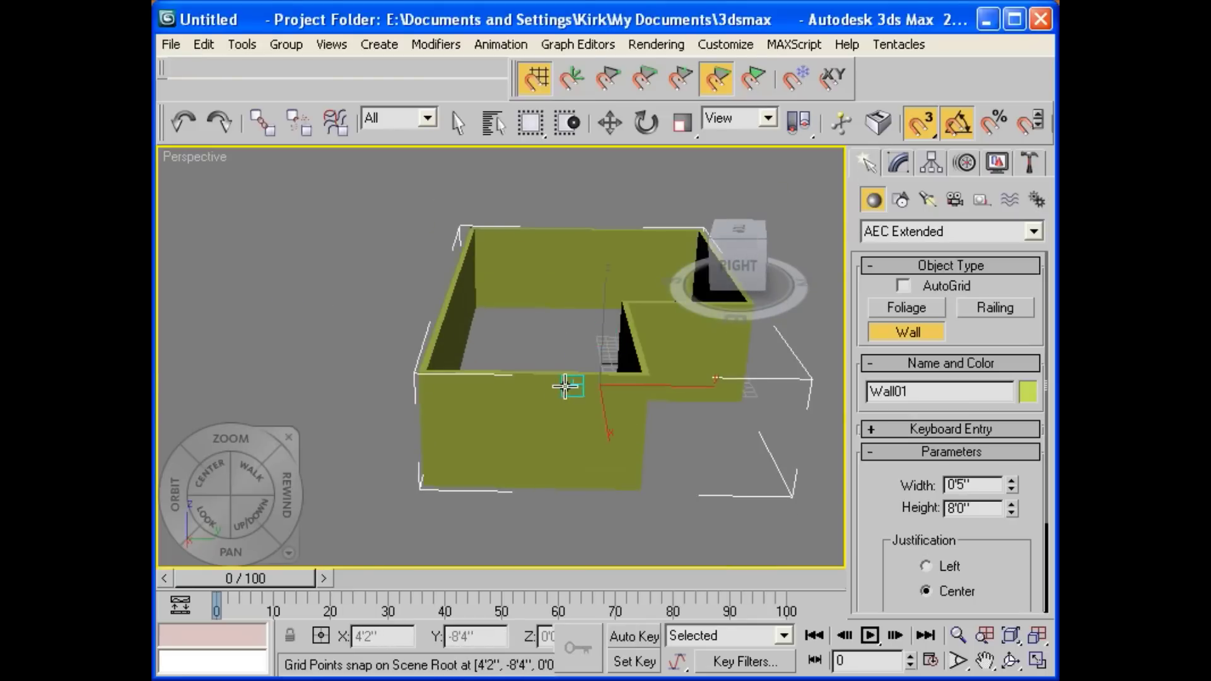
scroll(540, 397, "up", 2)
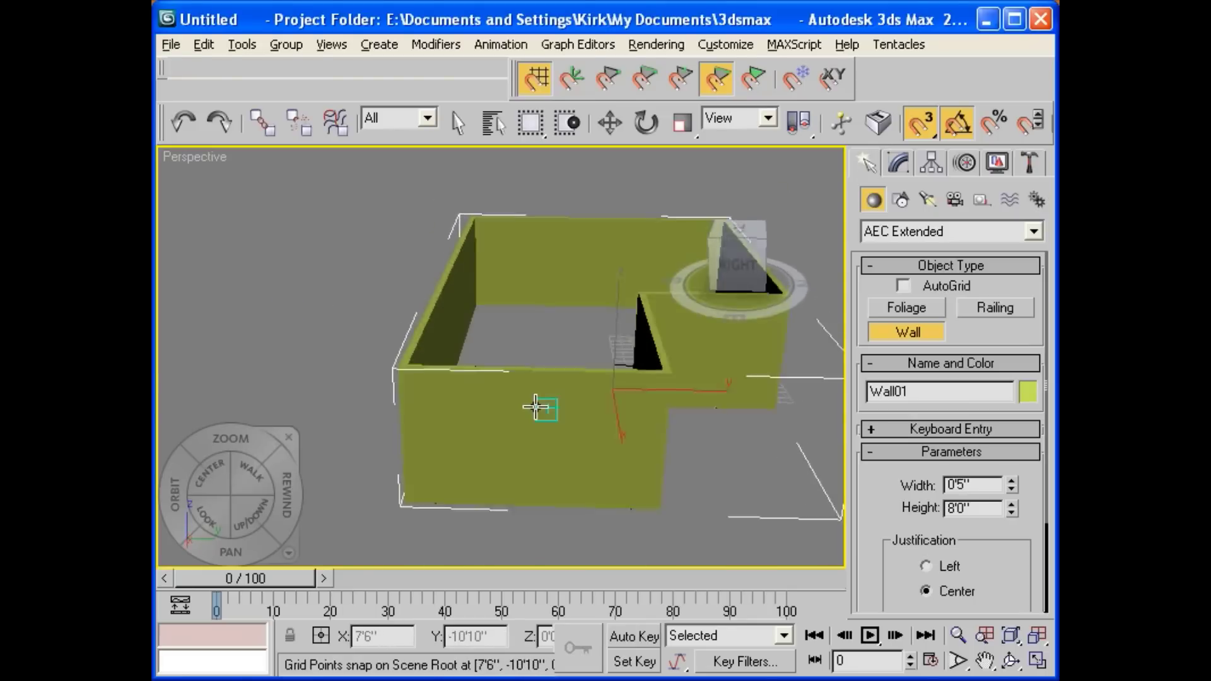
scroll(537, 409, "down", 2)
scroll(535, 394, "up", 3)
scroll(536, 390, "down", 3)
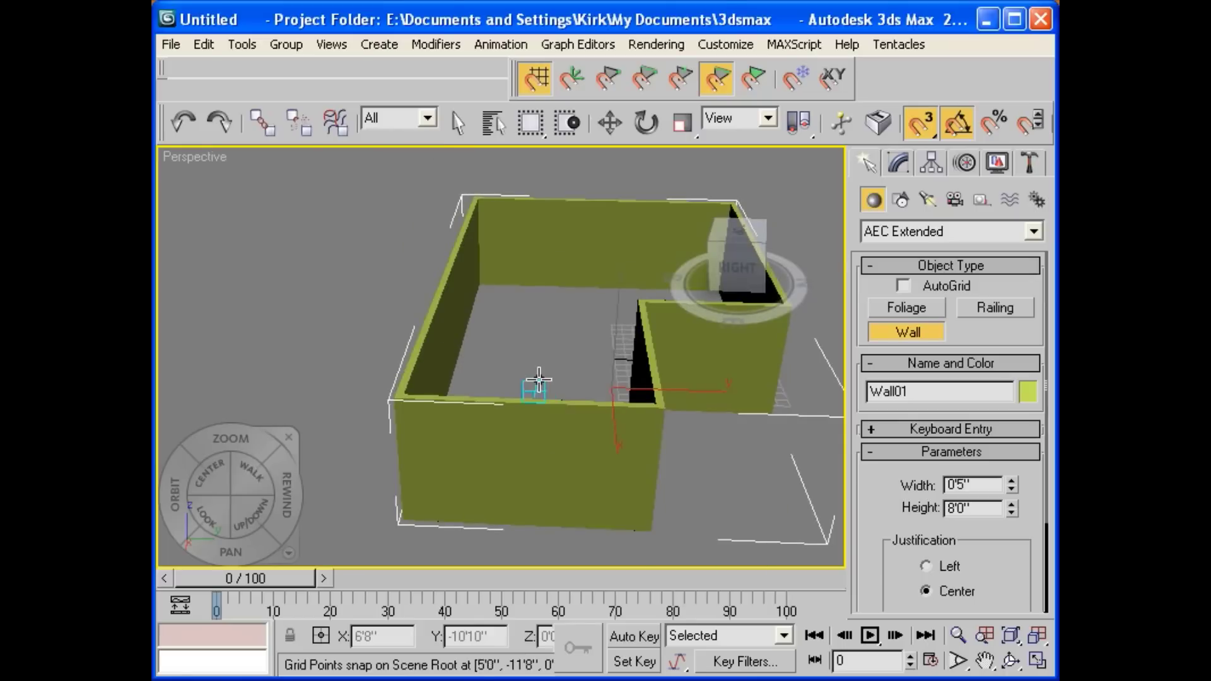
scroll(536, 379, "up", 3)
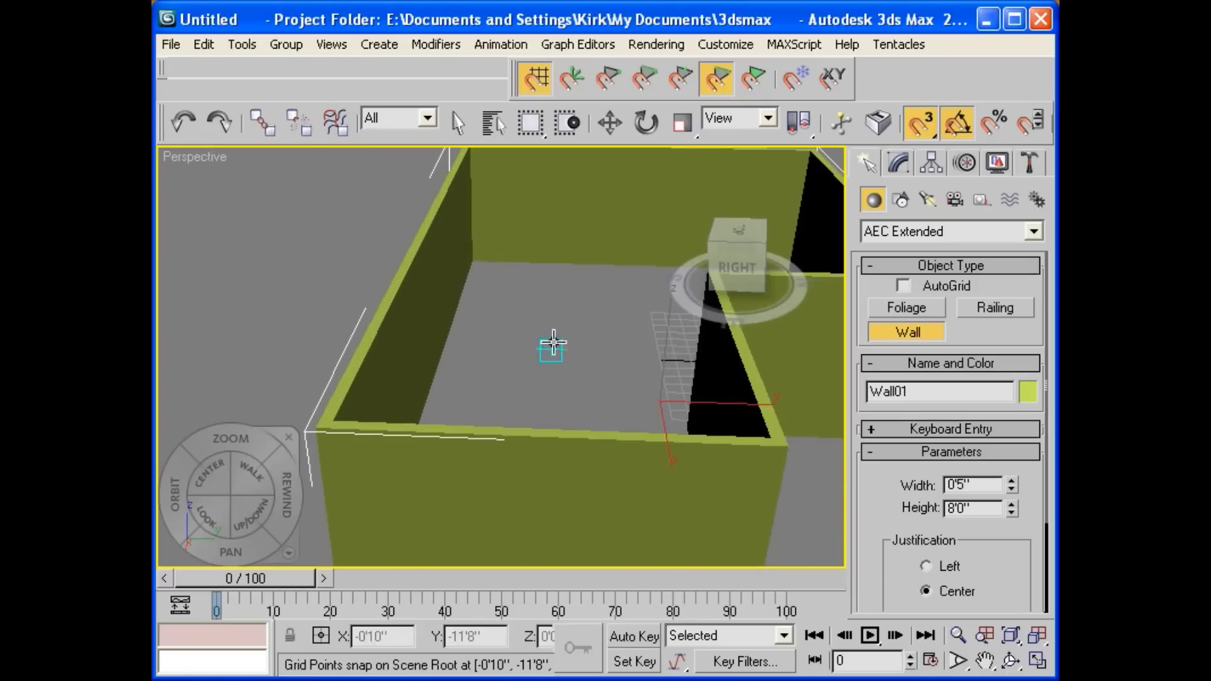
scroll(586, 314, "up", 2)
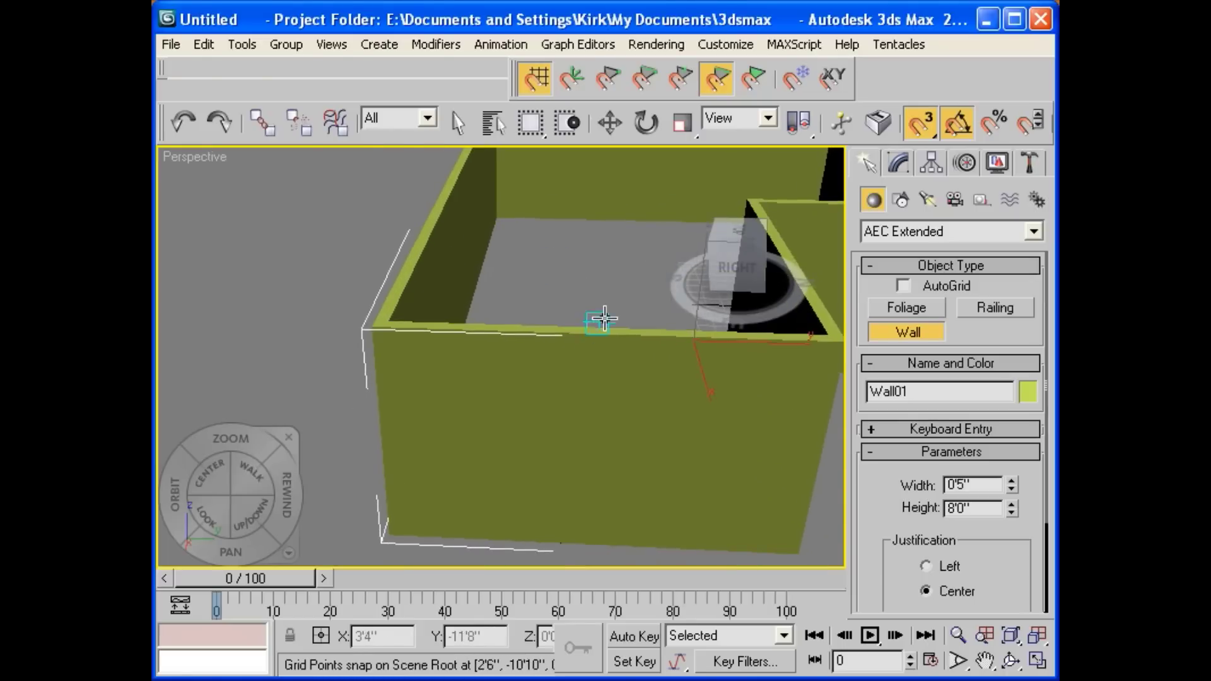
scroll(600, 319, "up", 2)
middle_click_drag(583, 281, 575, 244)
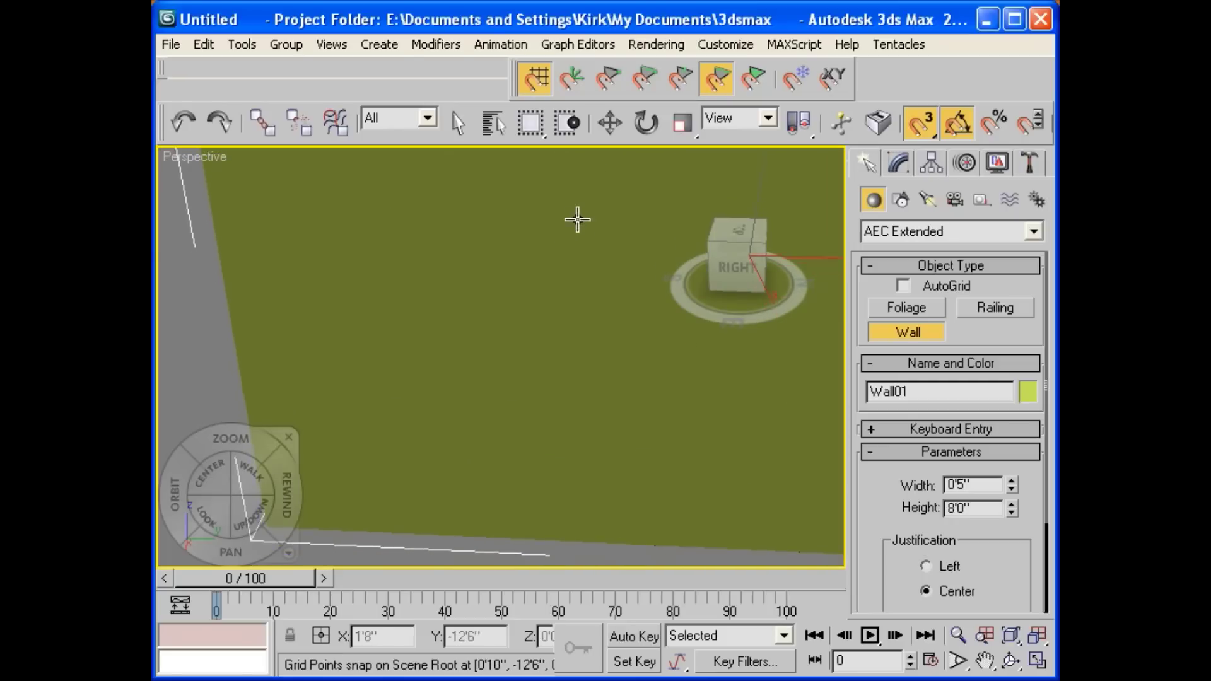
right_click(576, 216)
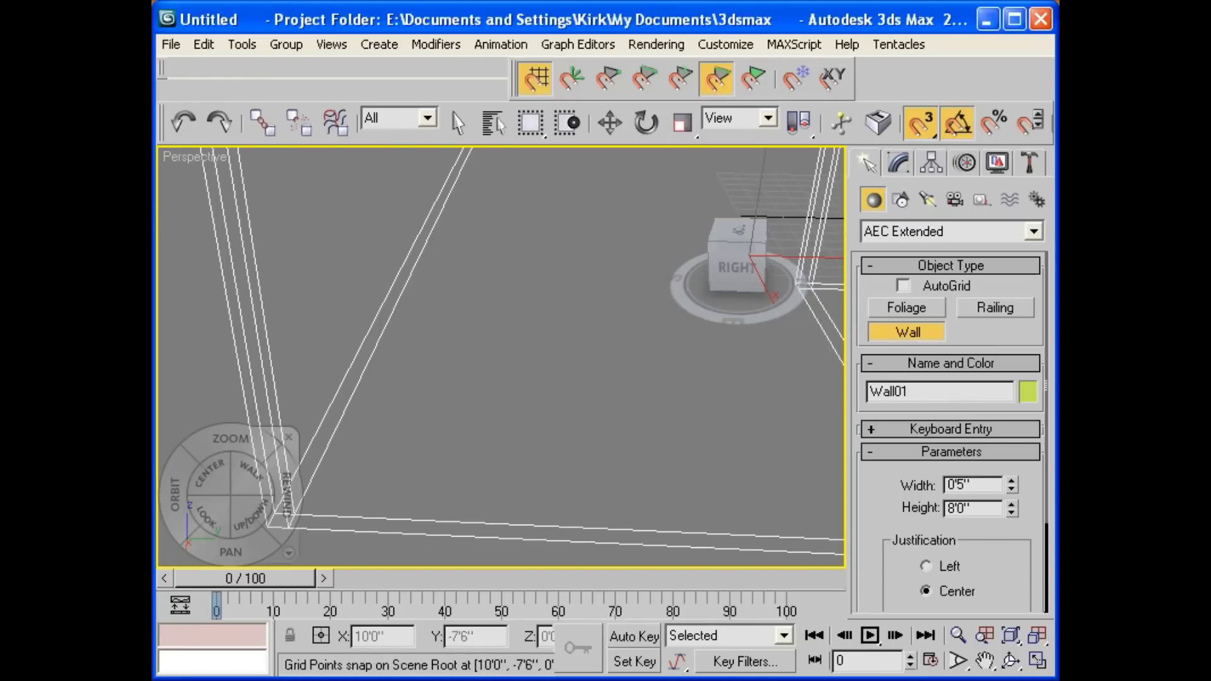
- Create a Pivot door in the front wall, 4'10 29/32" wide and 0'5" deep
left_click(456, 123)
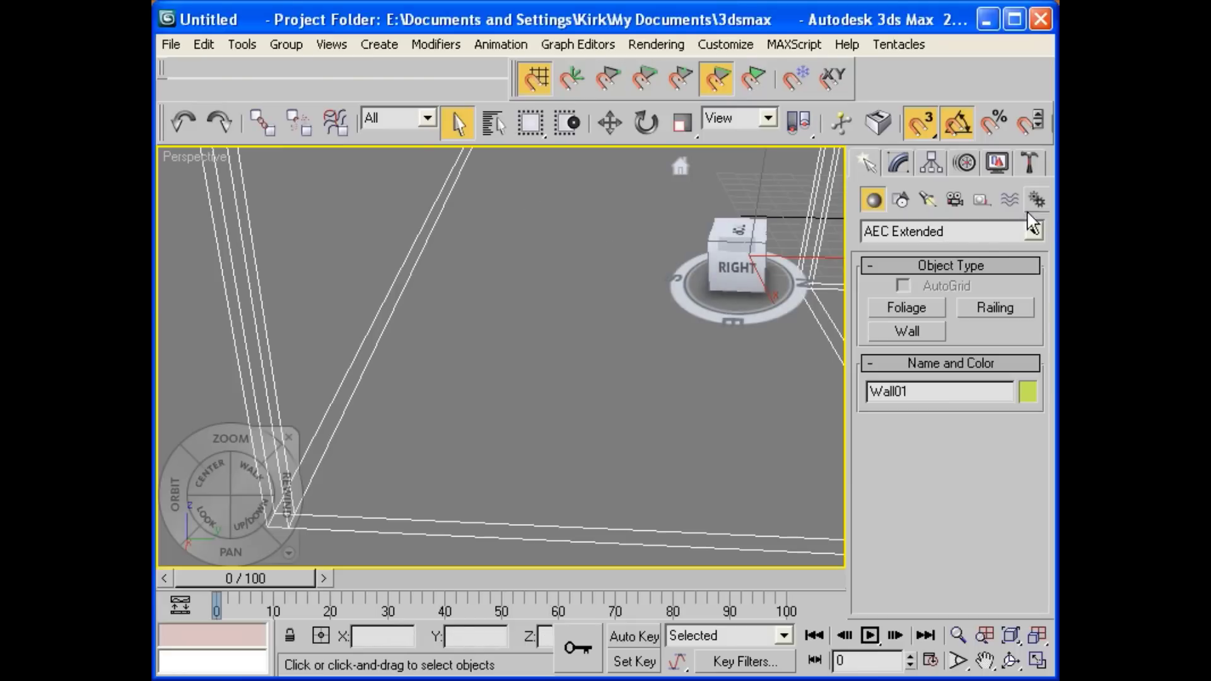
left_click(1035, 232)
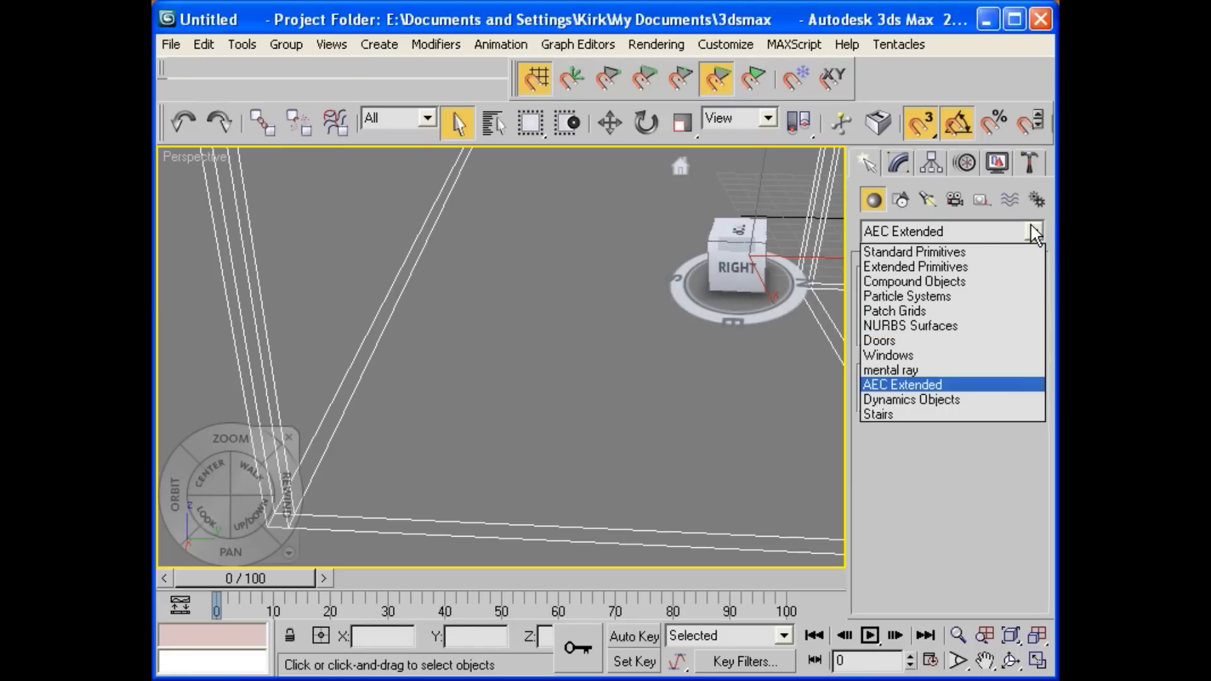
left_click(959, 339)
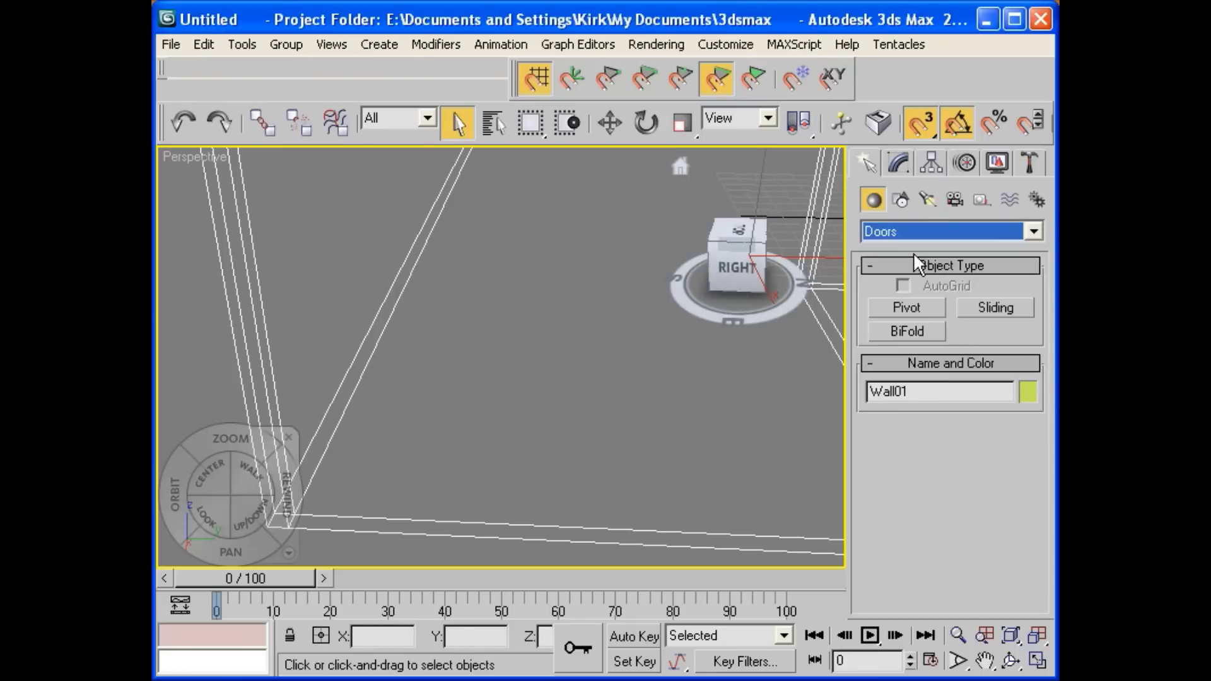
left_click(908, 307)
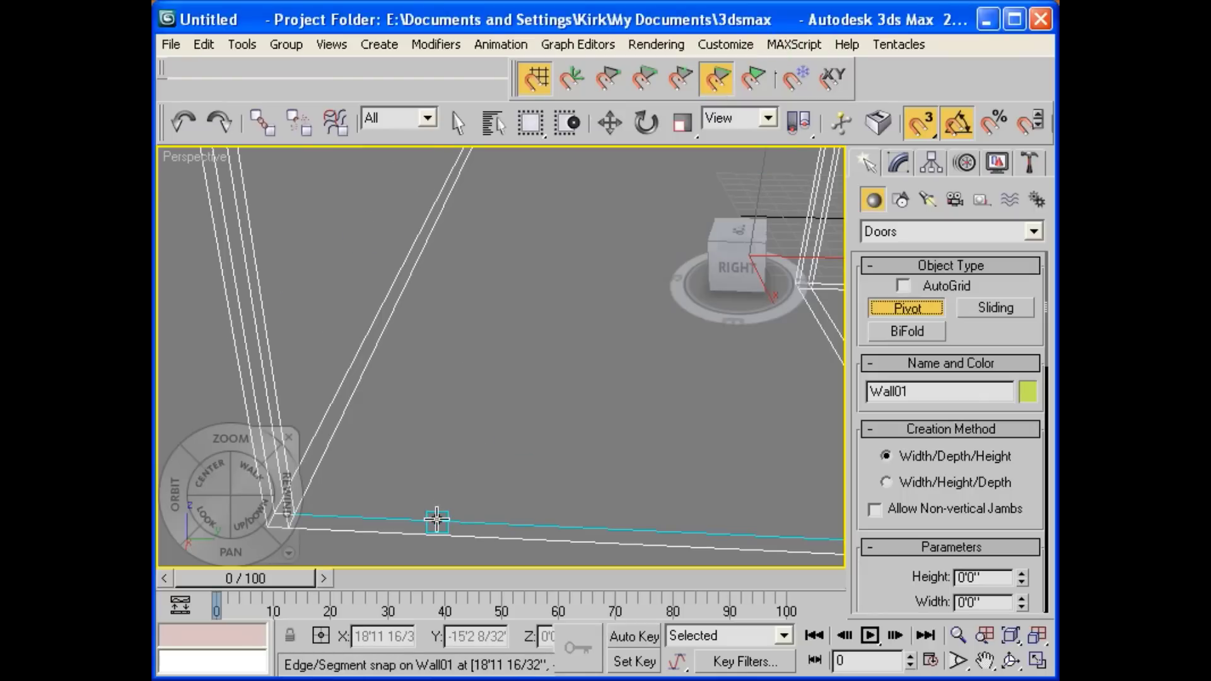
left_click_drag(436, 520, 679, 553)
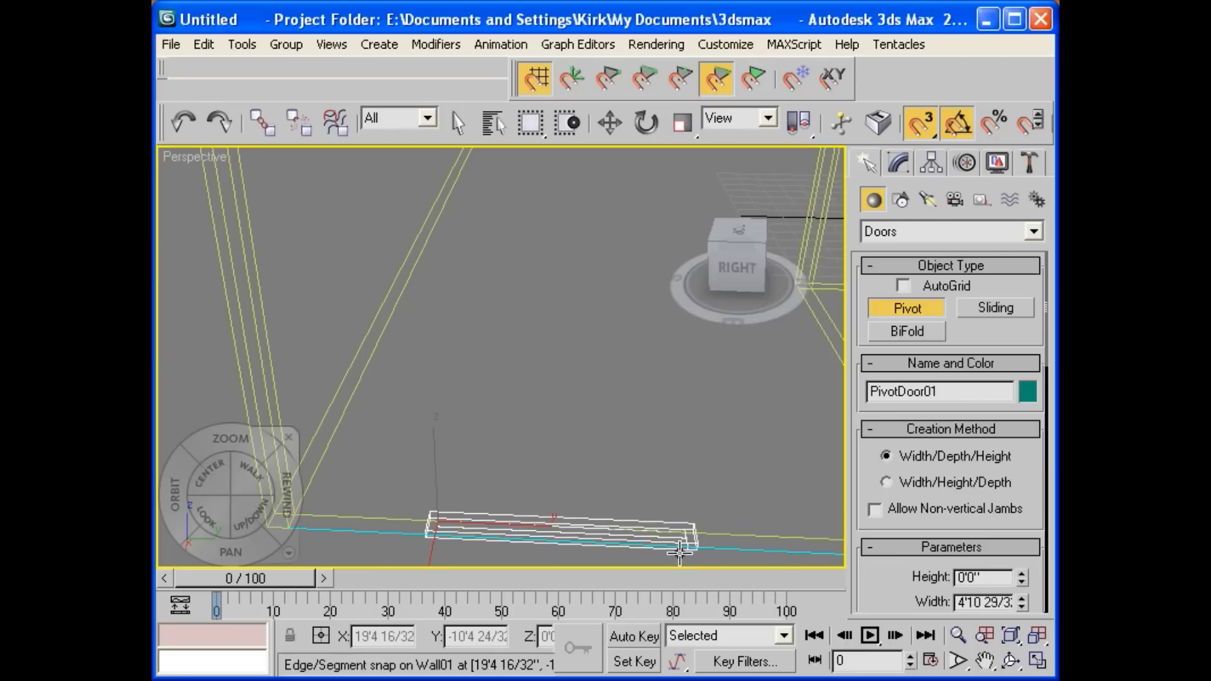
left_click_drag(680, 553, 680, 552)
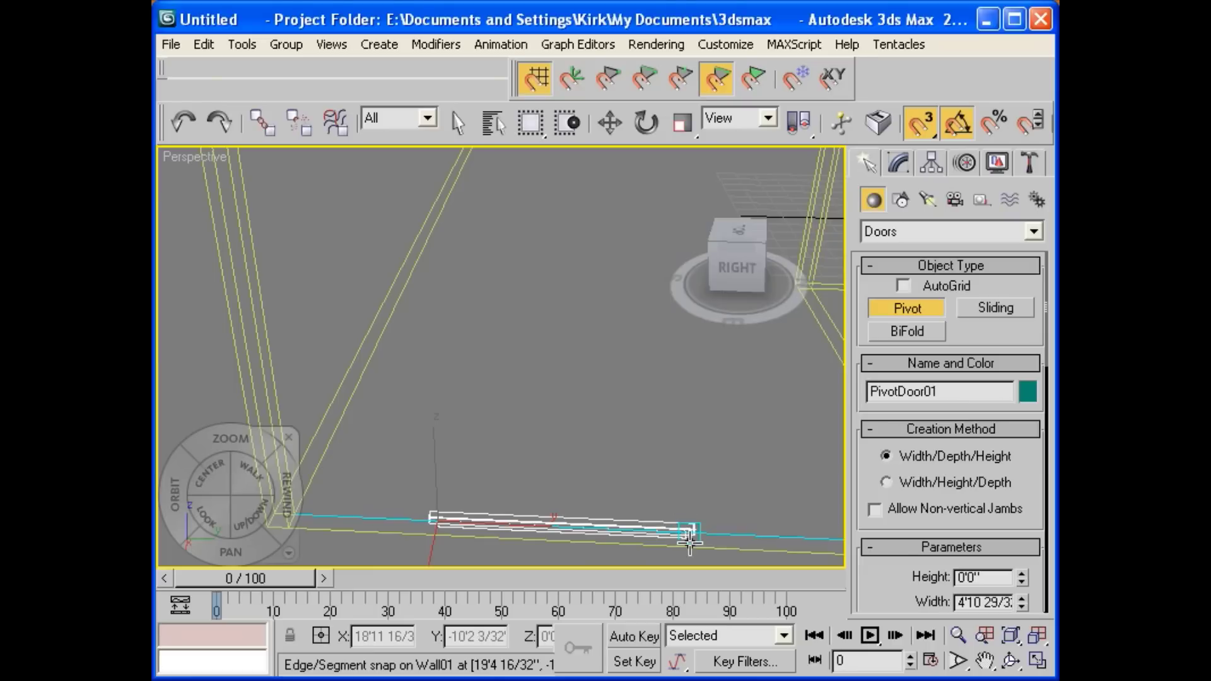
left_click(688, 548)
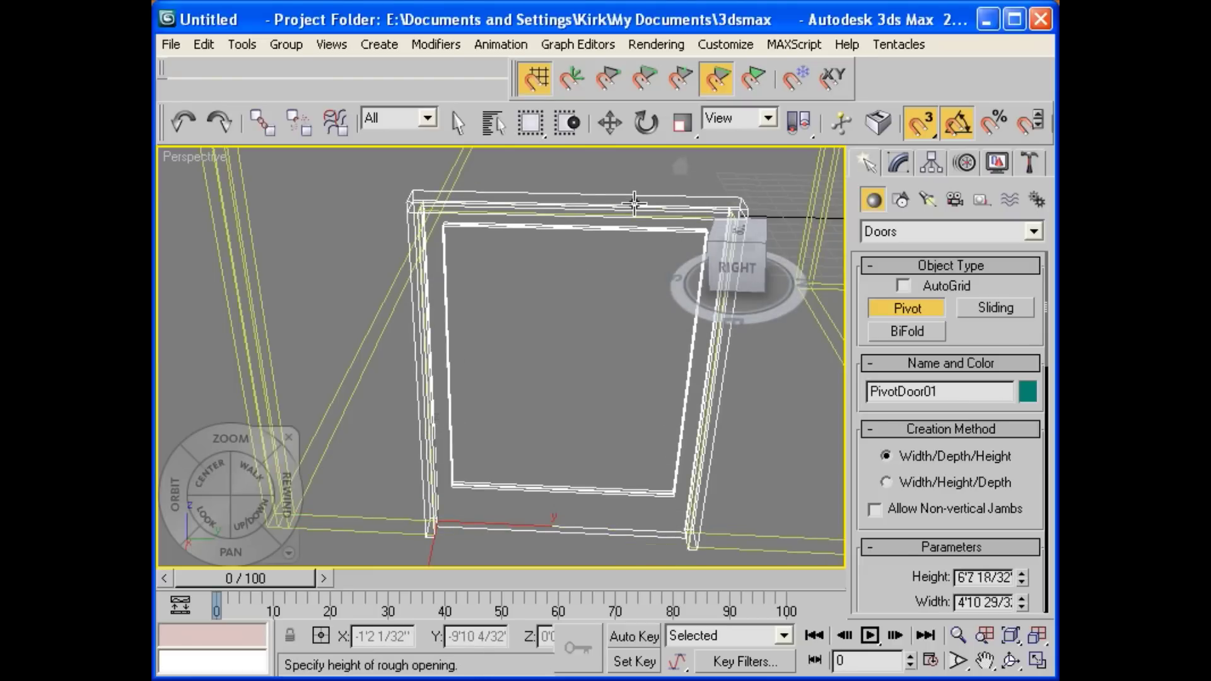
left_click(634, 203)
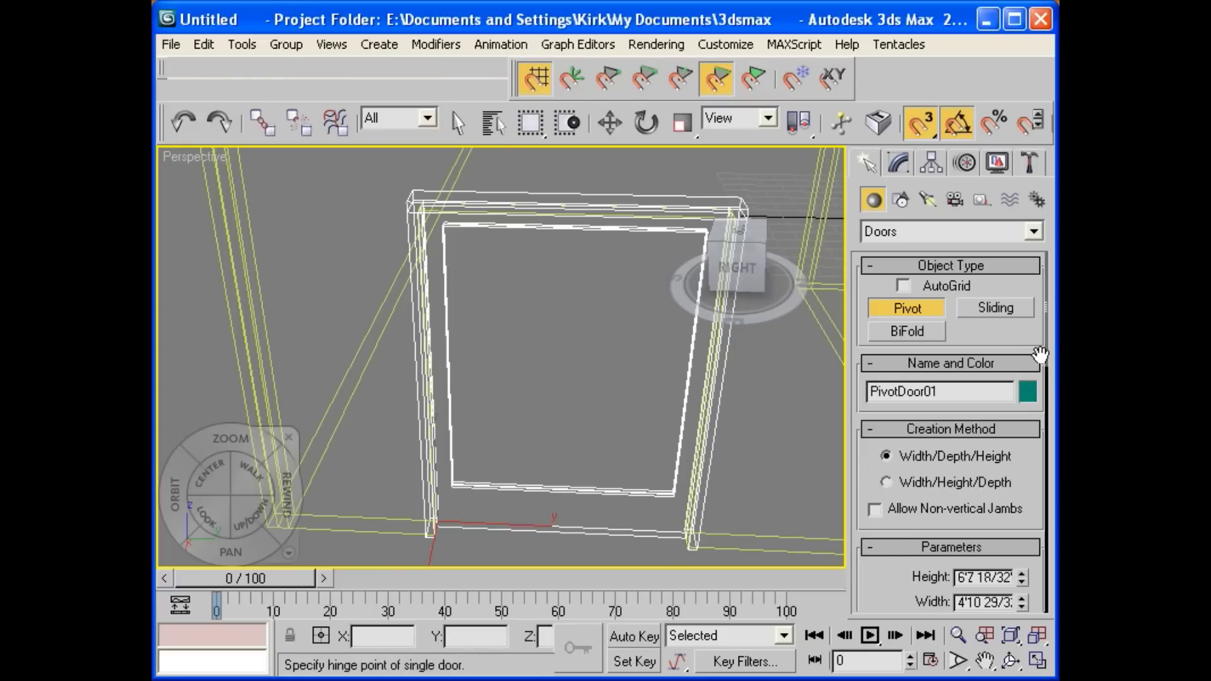
- Set the pivot door's height to 7'0"
left_click_drag(1040, 359, 1039, 189)
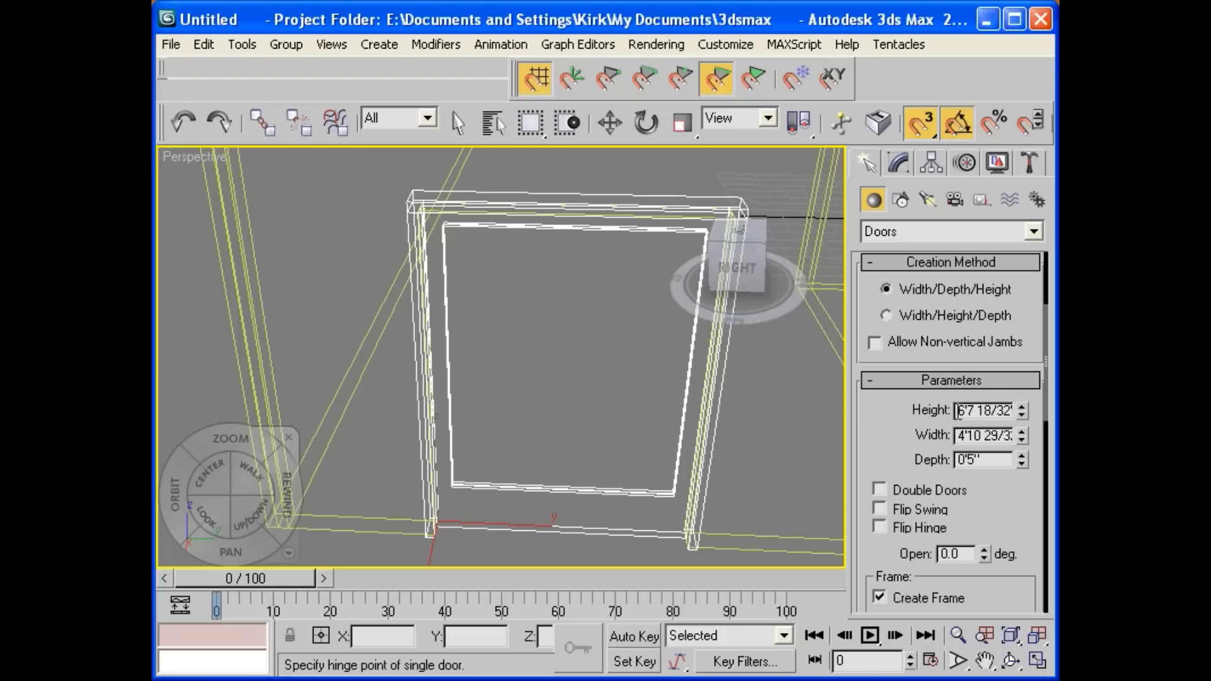
double_click(958, 411)
type("7'")
key("Return")
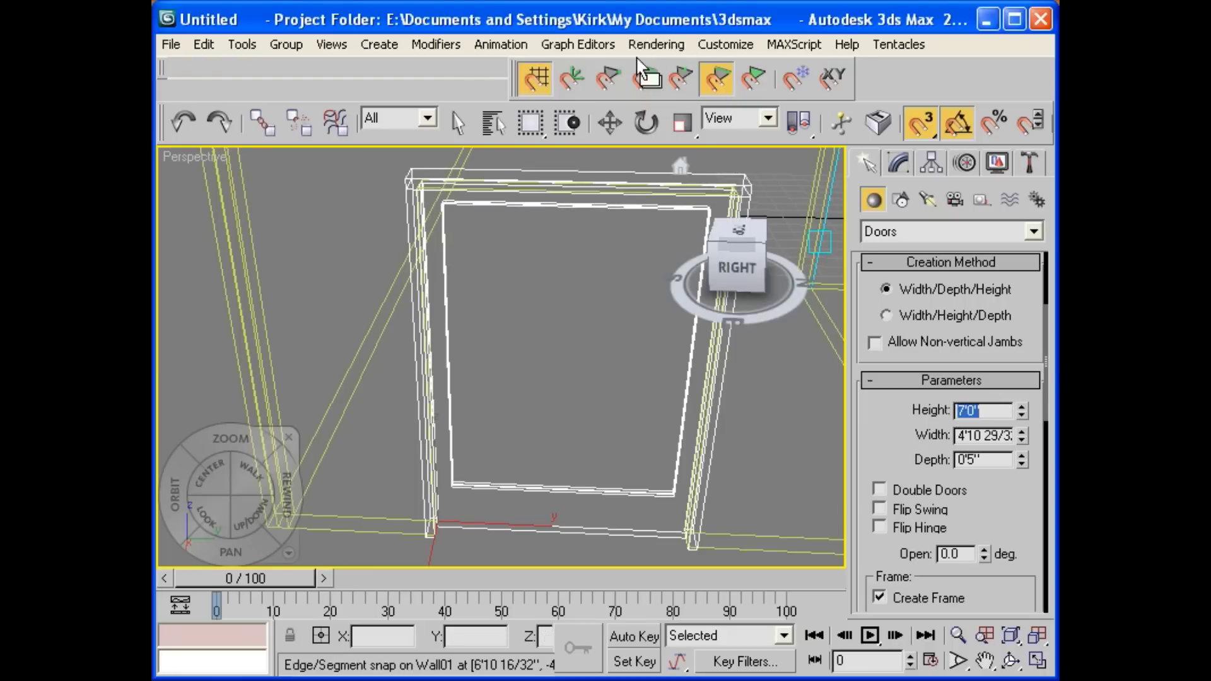
- Review Customize > Units Setup and accept the units unchanged
left_click(708, 45)
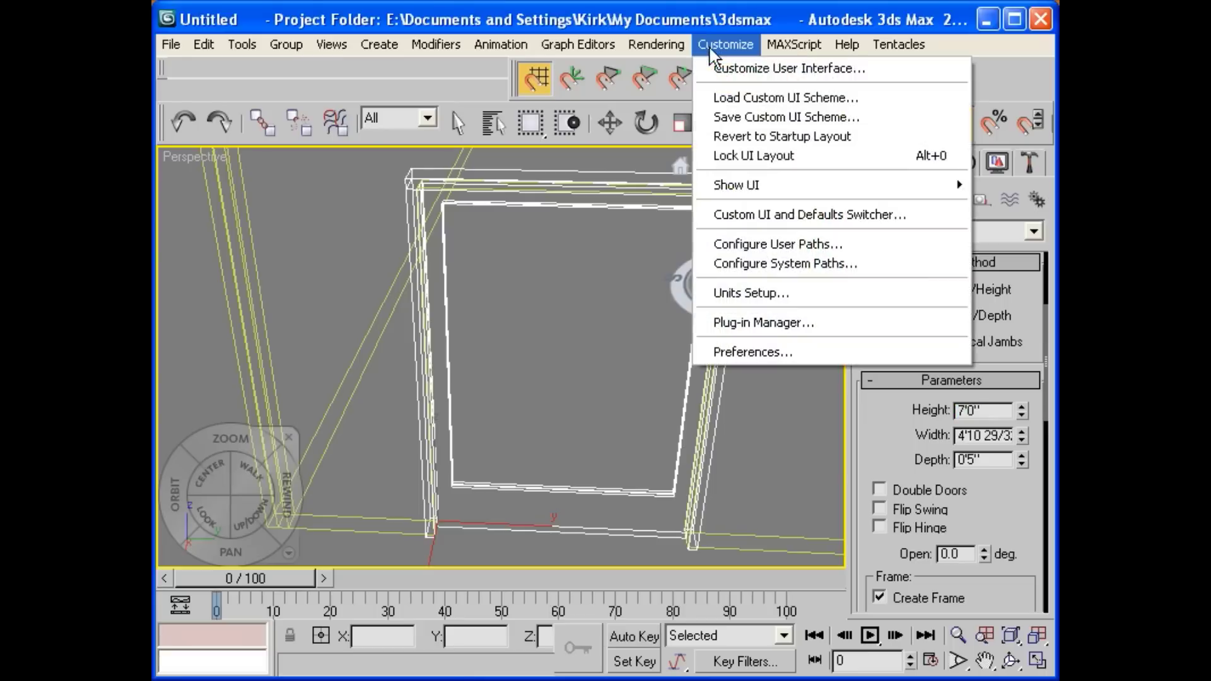
left_click(735, 294)
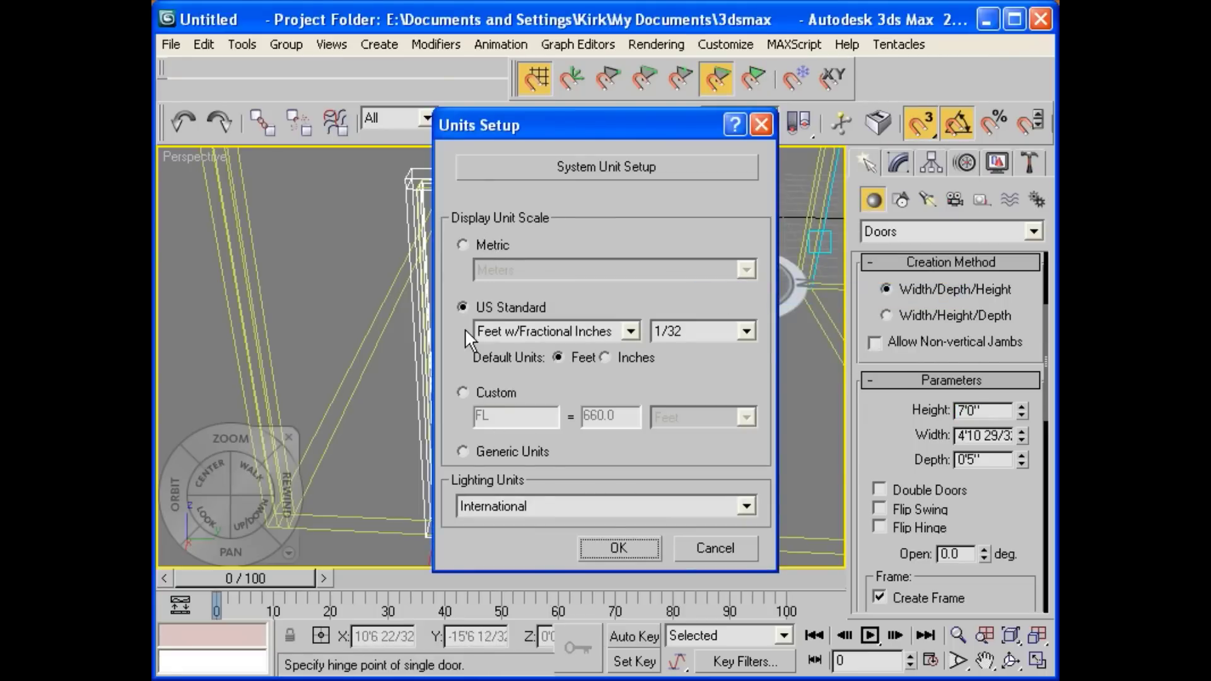
left_click(613, 548)
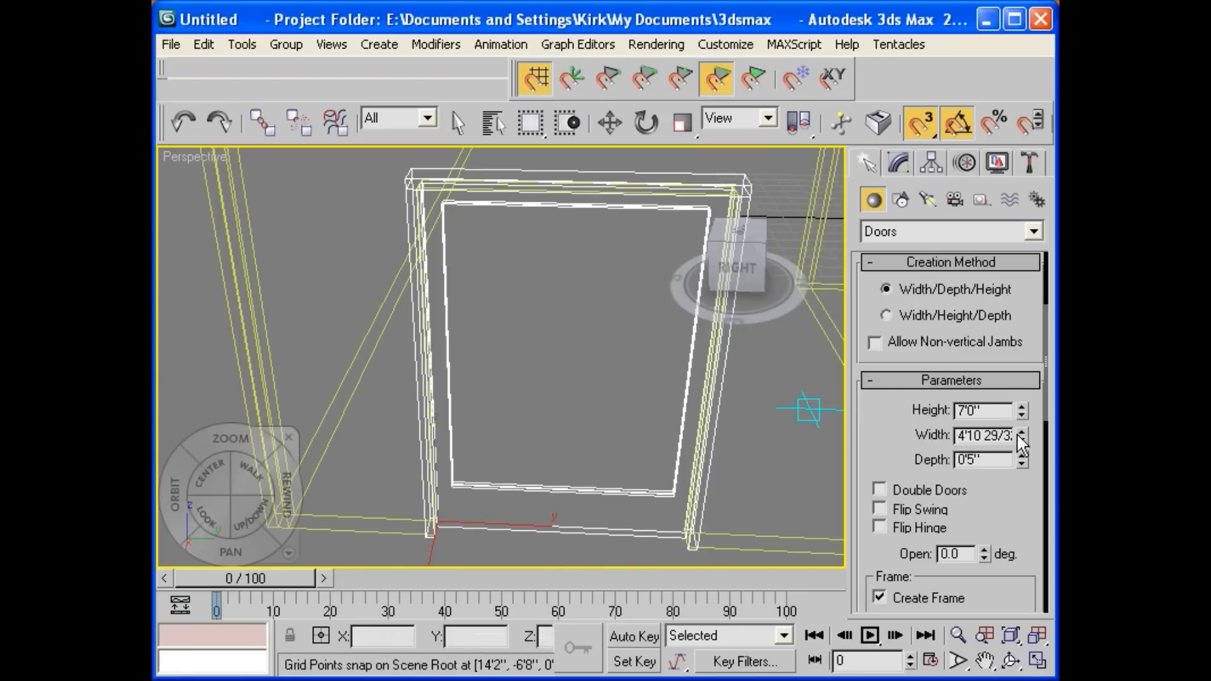
- Set the pivot door's Width to 4'0" and orbit the view around it
left_click_drag(1018, 435, 1055, 435)
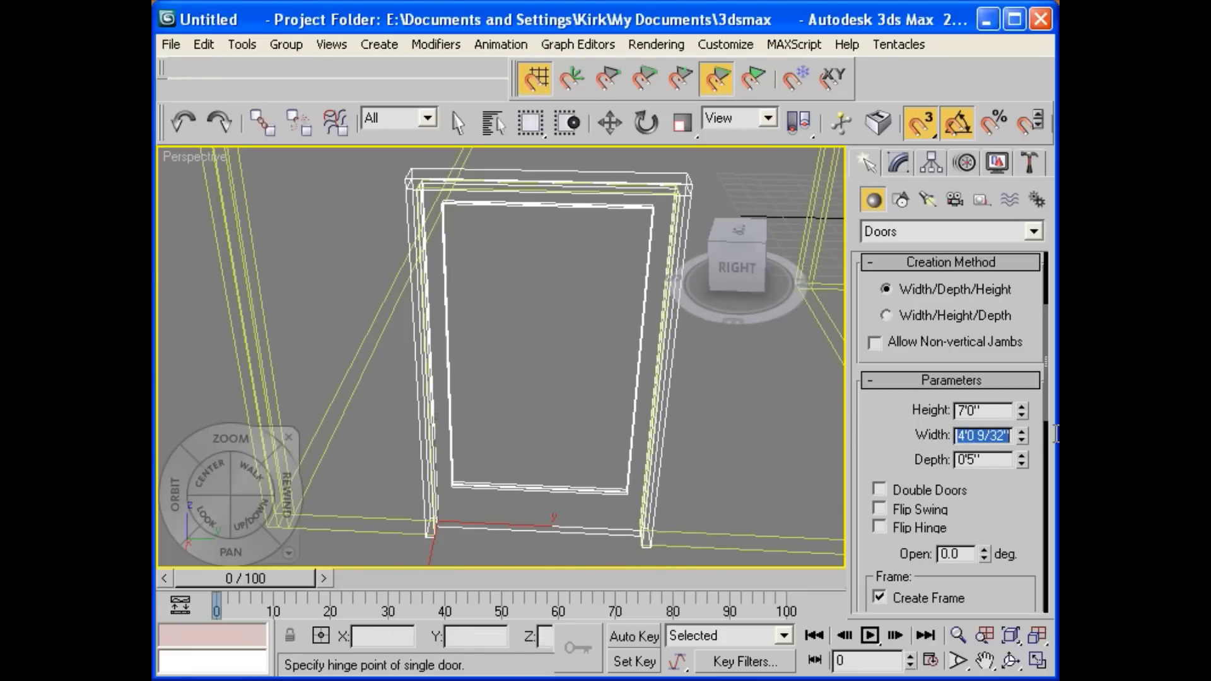
type("4")
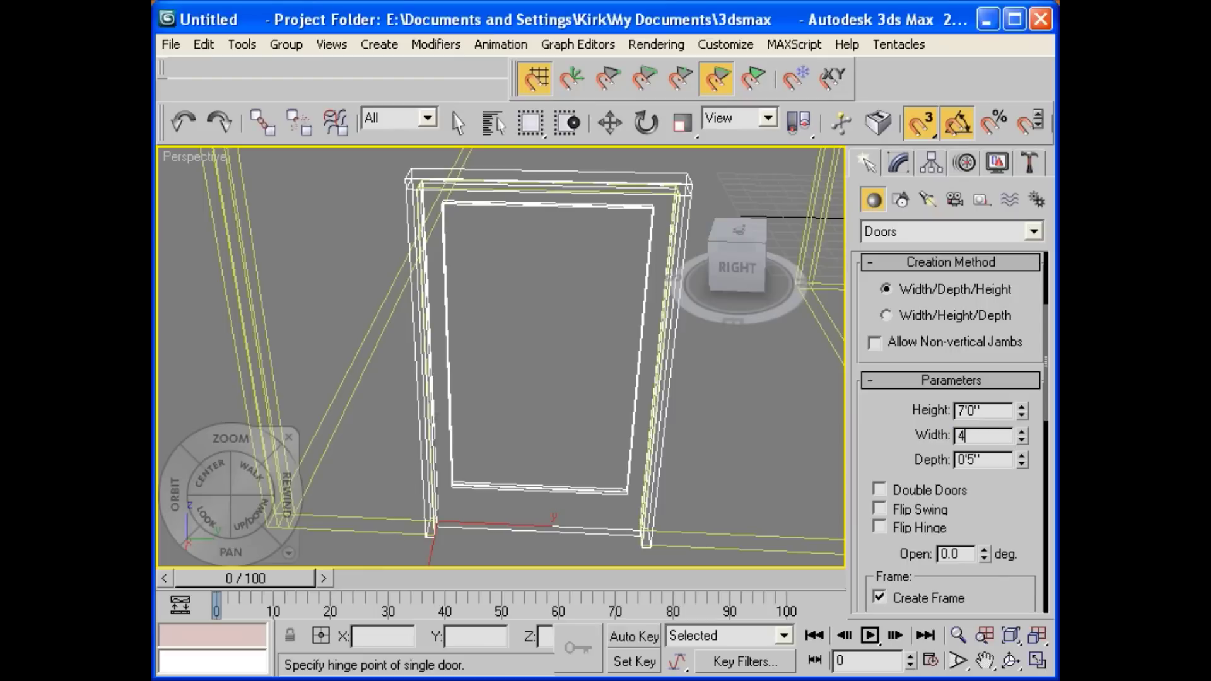
key("Return")
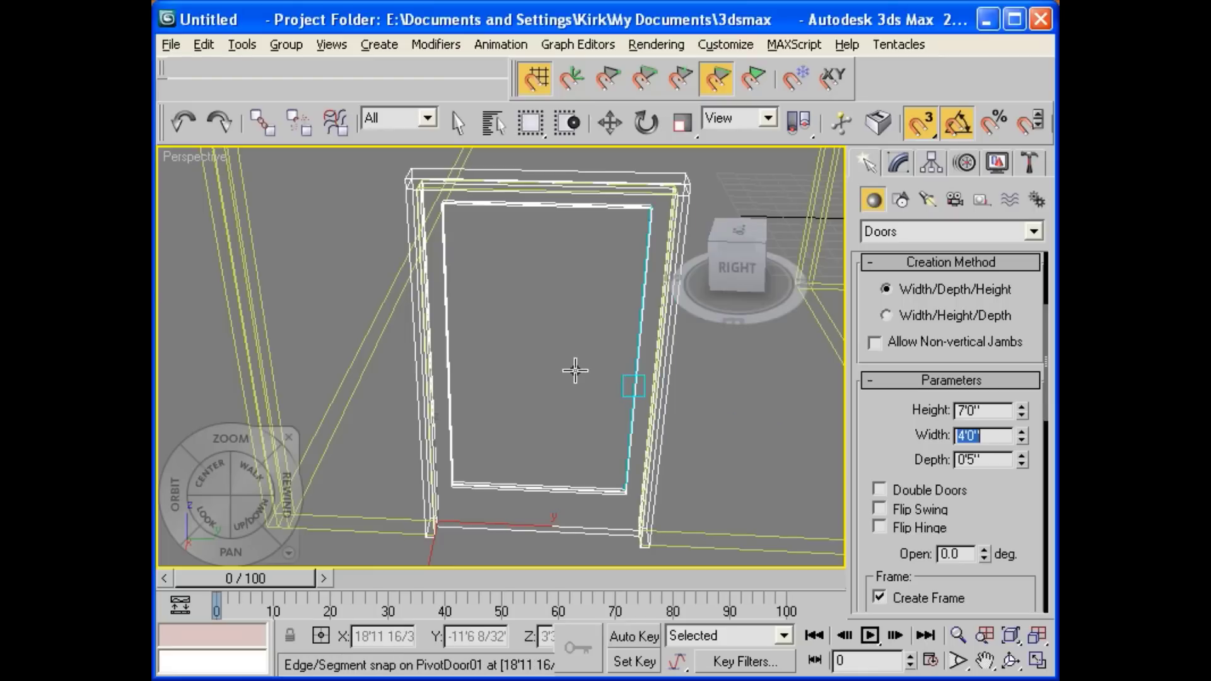
middle_click_drag(582, 371, 557, 405, "alt")
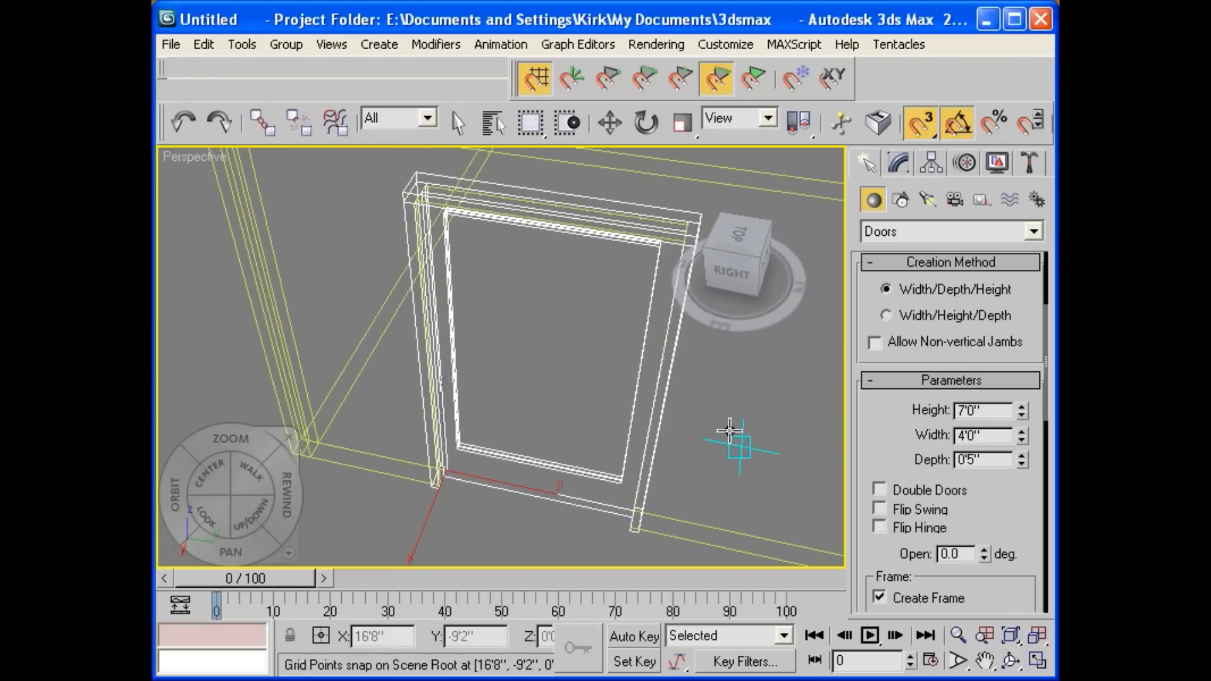
- Switch the Perspective view to Smooth + Highlights and tilt it so the door fills the frame
key("F3")
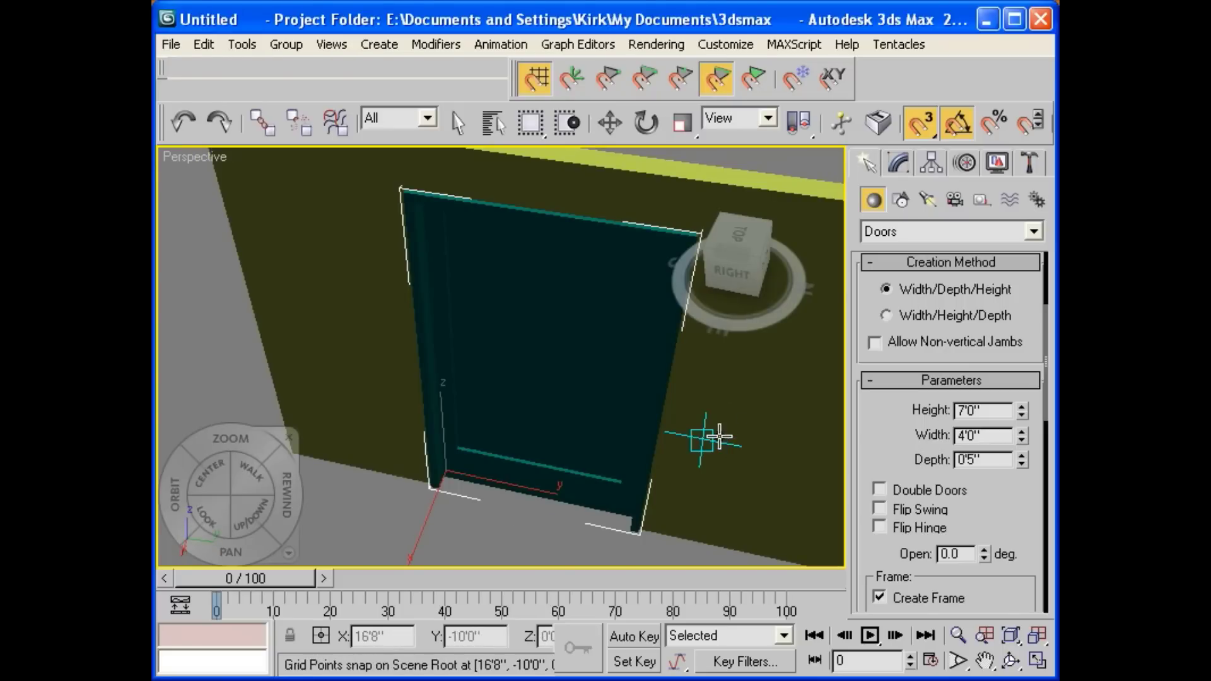
mouse_move(725, 428)
middle_mouse_down("alt")
mouse_move(725, 351)
mouse_move(744, 370)
mouse_move(671, 427)
mouse_move(409, 396)
mouse_move(397, 346)
mouse_move(399, 378)
mouse_move(516, 473)
mouse_move(645, 463)
mouse_move(698, 395)
mouse_move(713, 401)
middle_mouse_up("alt")
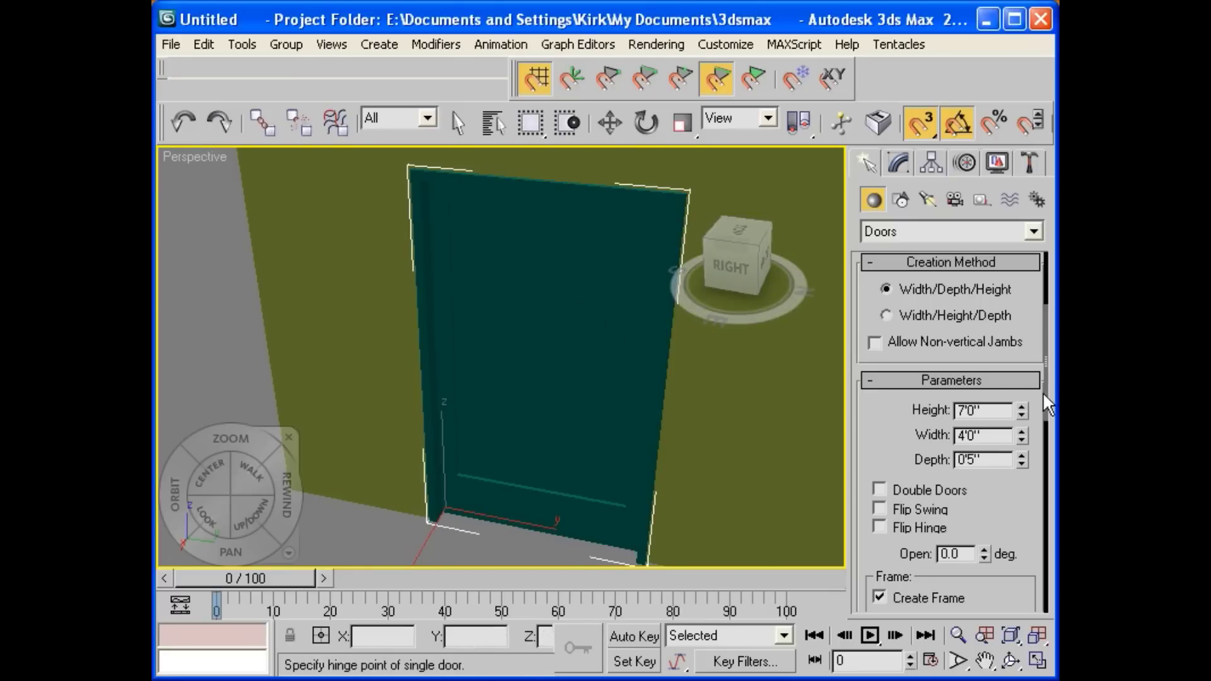
left_click_drag(1043, 400, 1044, 483)
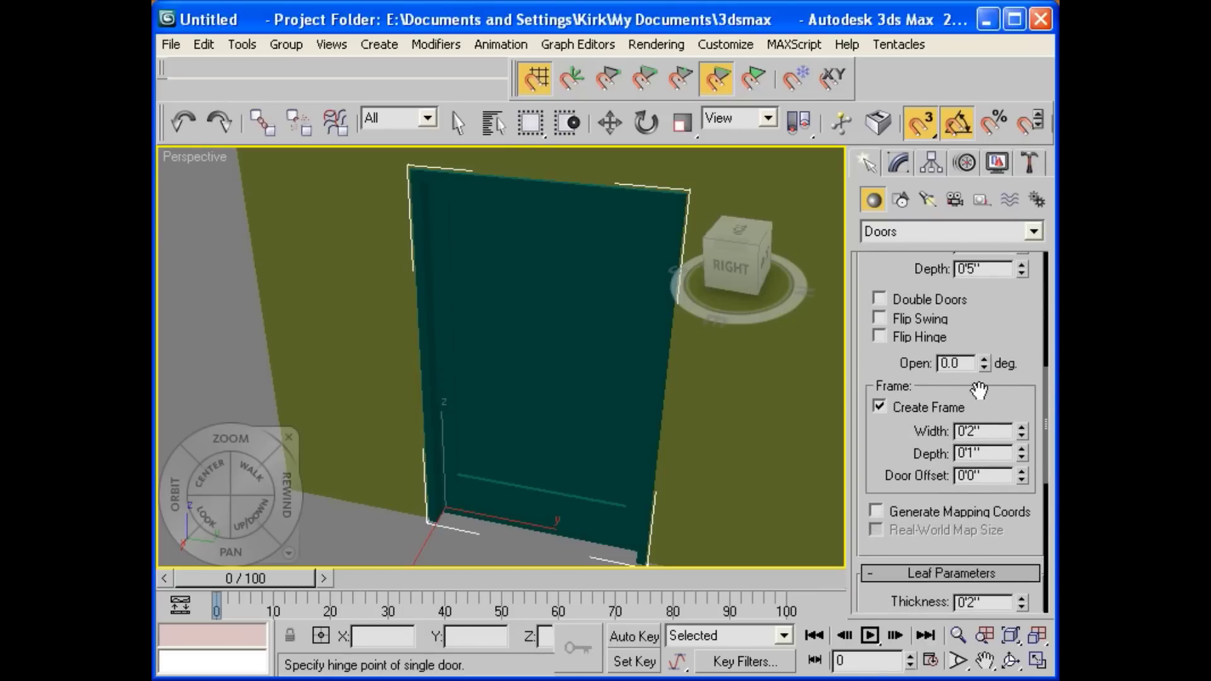
- Test the door's swing, return Open to 0, enable Flip Swing, and retest the opening
left_click_drag(985, 357, 1005, 418)
left_click_drag(985, 362, 984, 435)
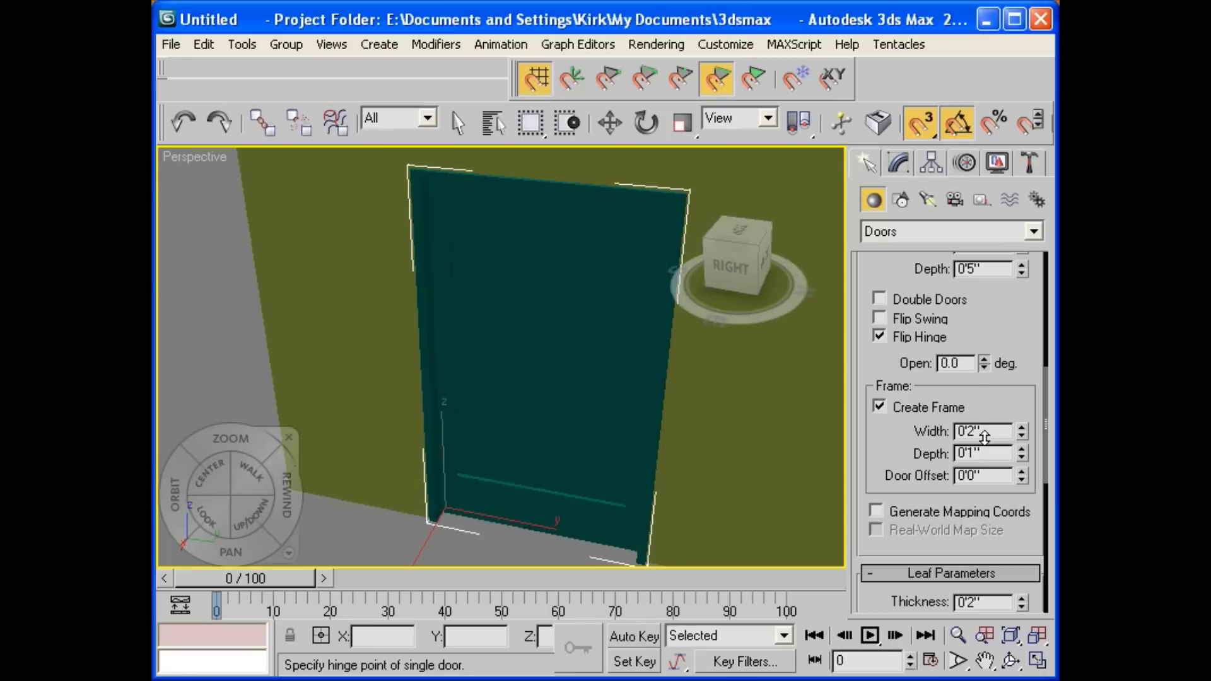
left_click(882, 314)
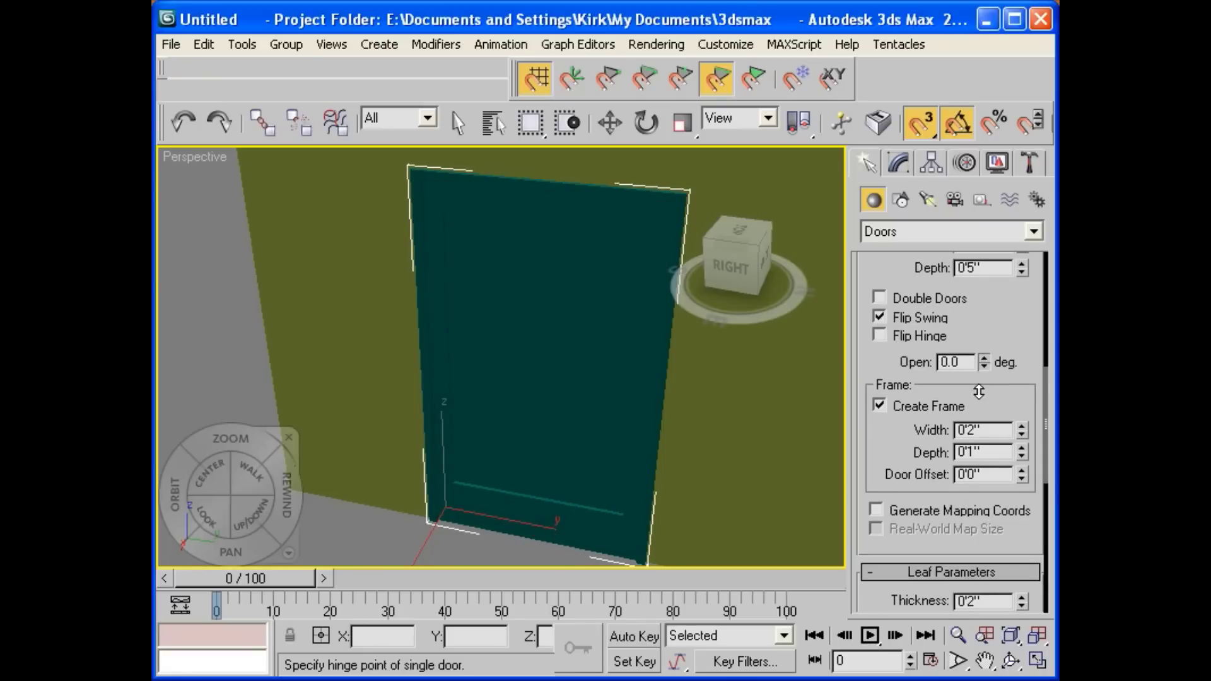
left_click_drag(985, 357, 1016, 363)
- Orbit and pan onto the front wall beside the door, then return to wireframe display
middle_click_drag(786, 435, 641, 416, "alt")
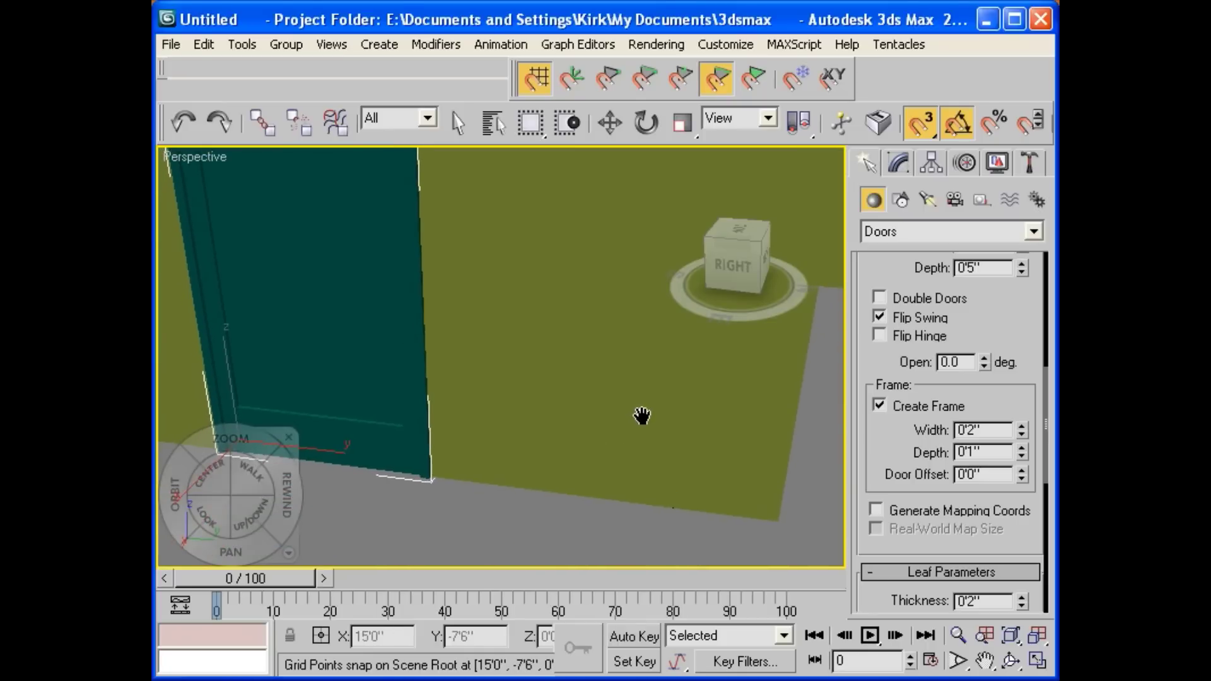
scroll(640, 409, "up", 2)
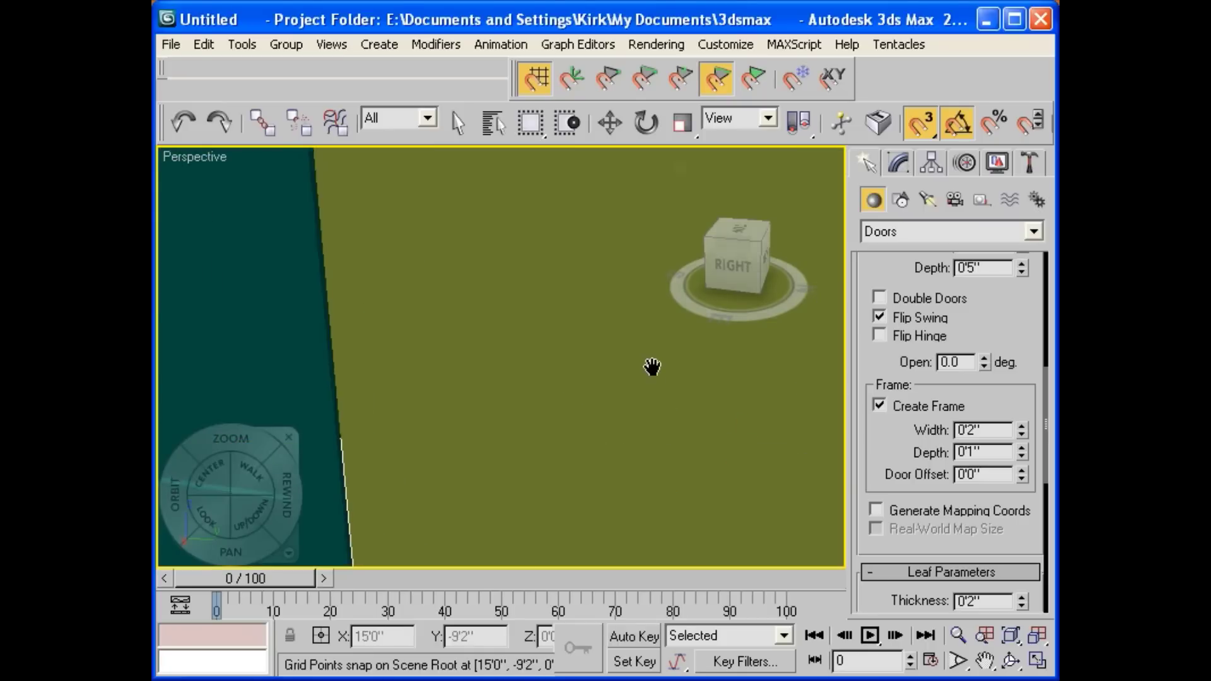
middle_click_drag(651, 370, 605, 345)
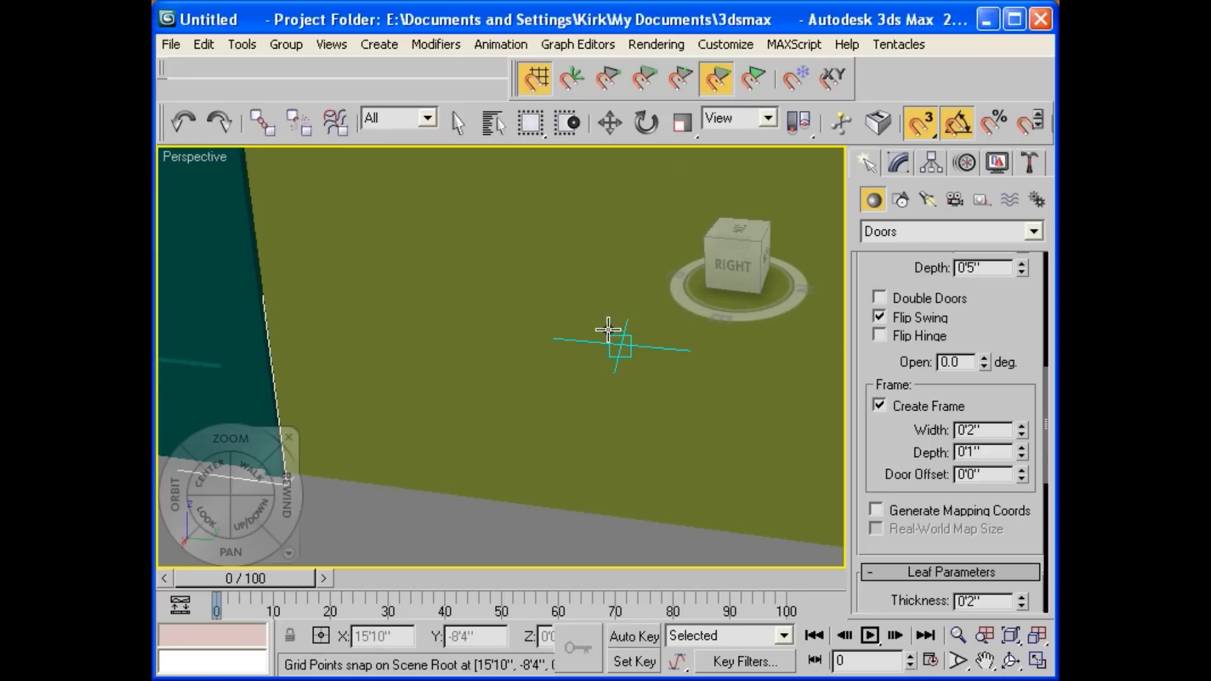
key("F3")
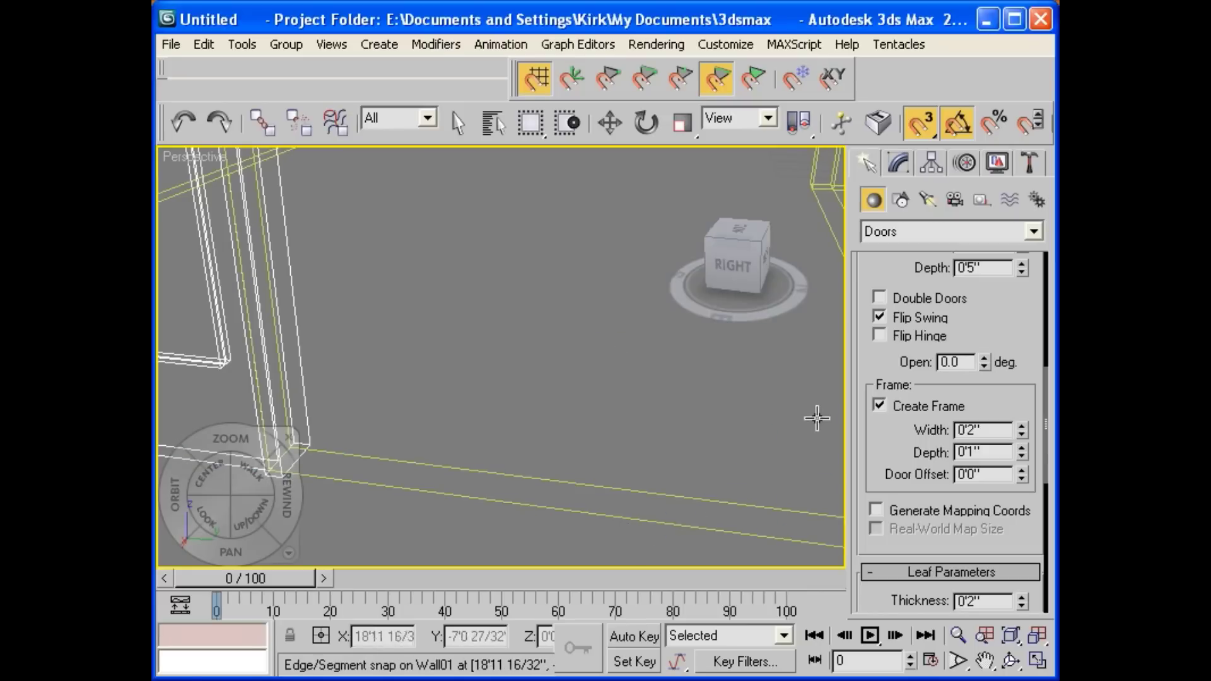
- Create a fixed window along Wall01's front wall with a 2'10 17/32" rough opening height
left_click(1031, 230)
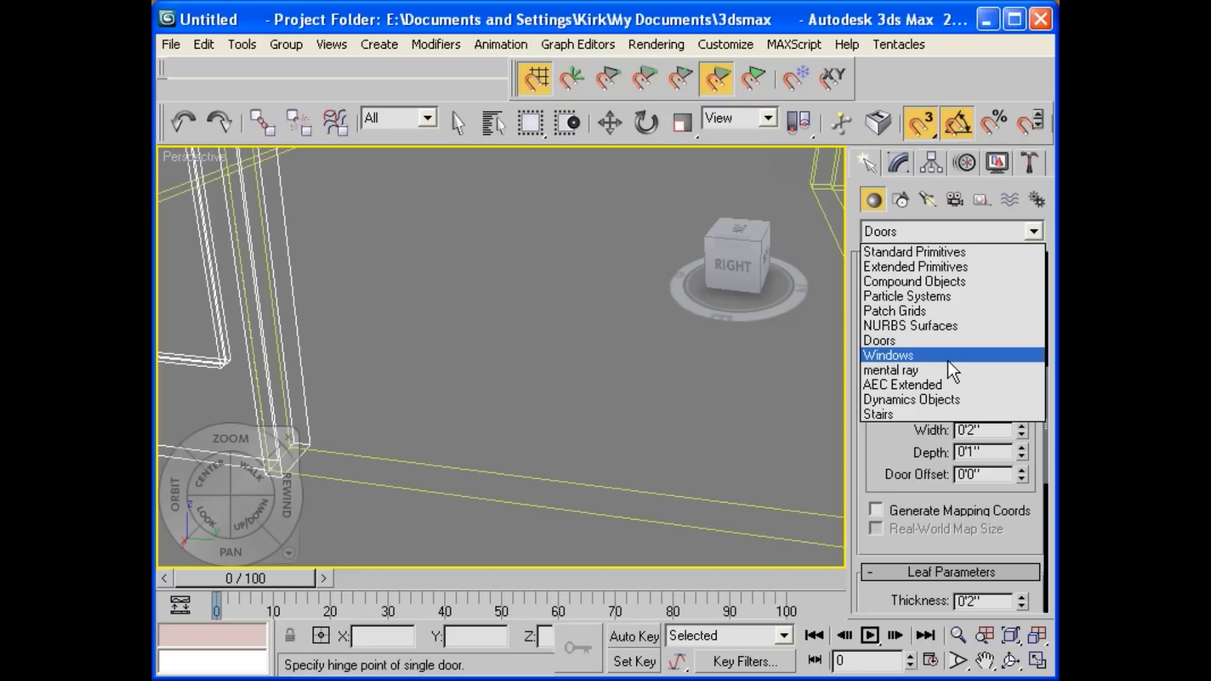
left_click(890, 355)
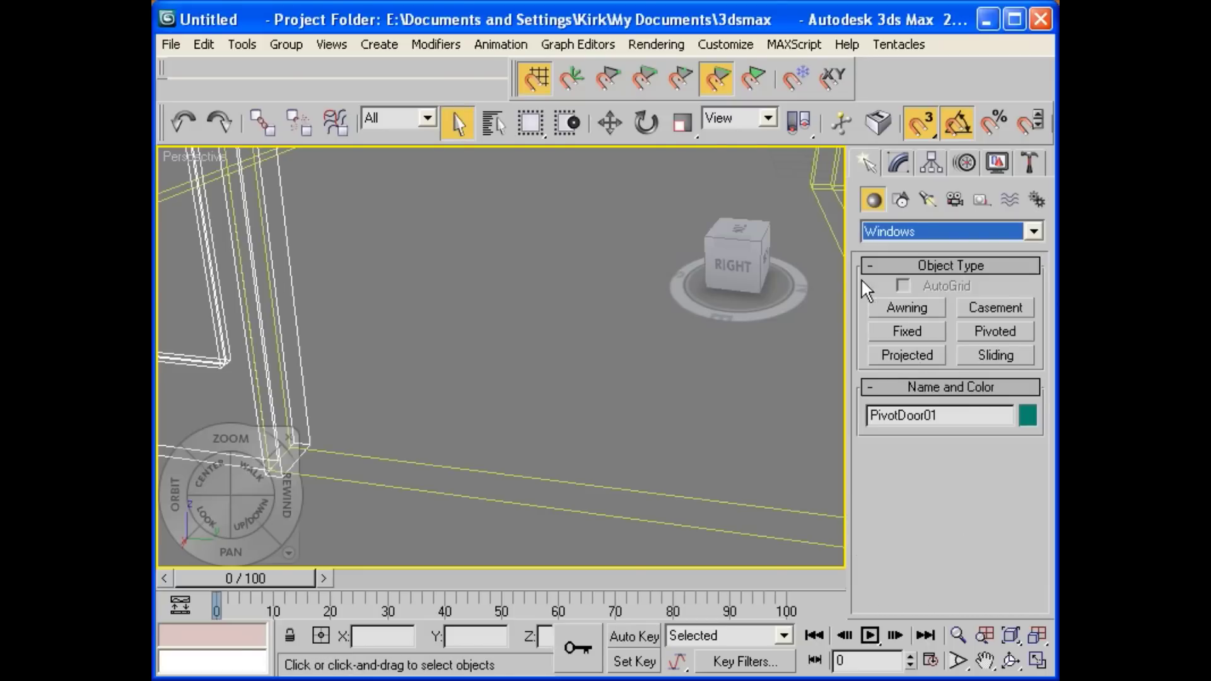
left_click(912, 329)
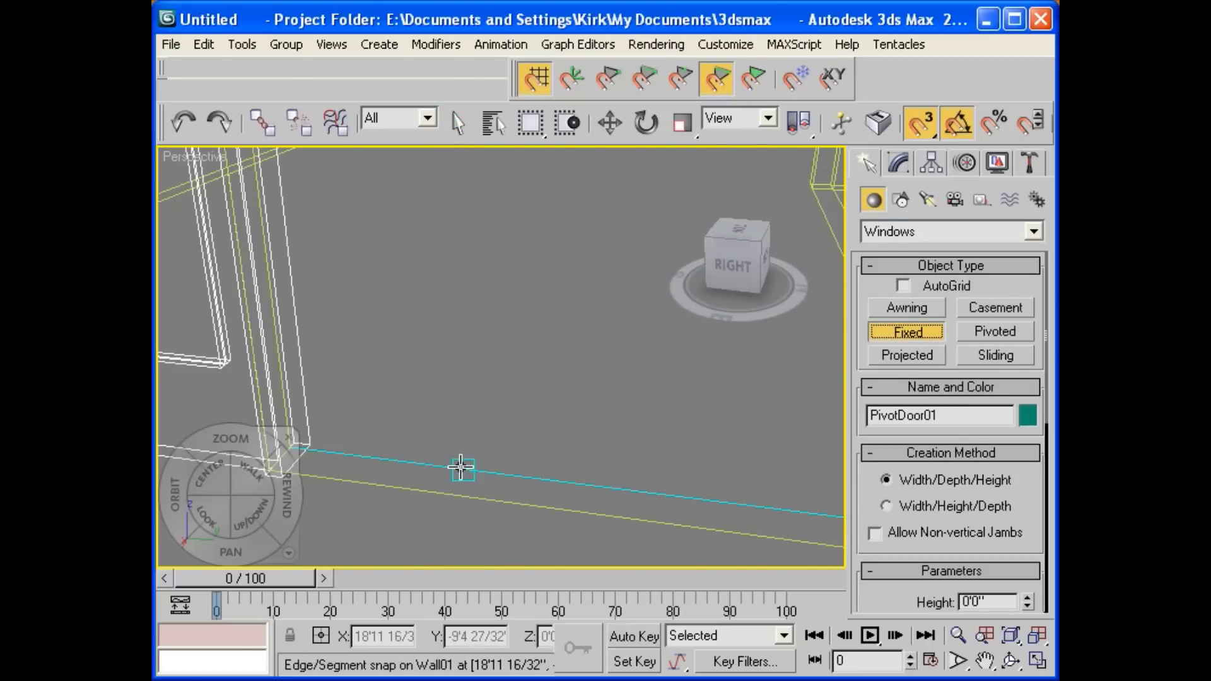
left_click_drag(459, 466, 829, 546)
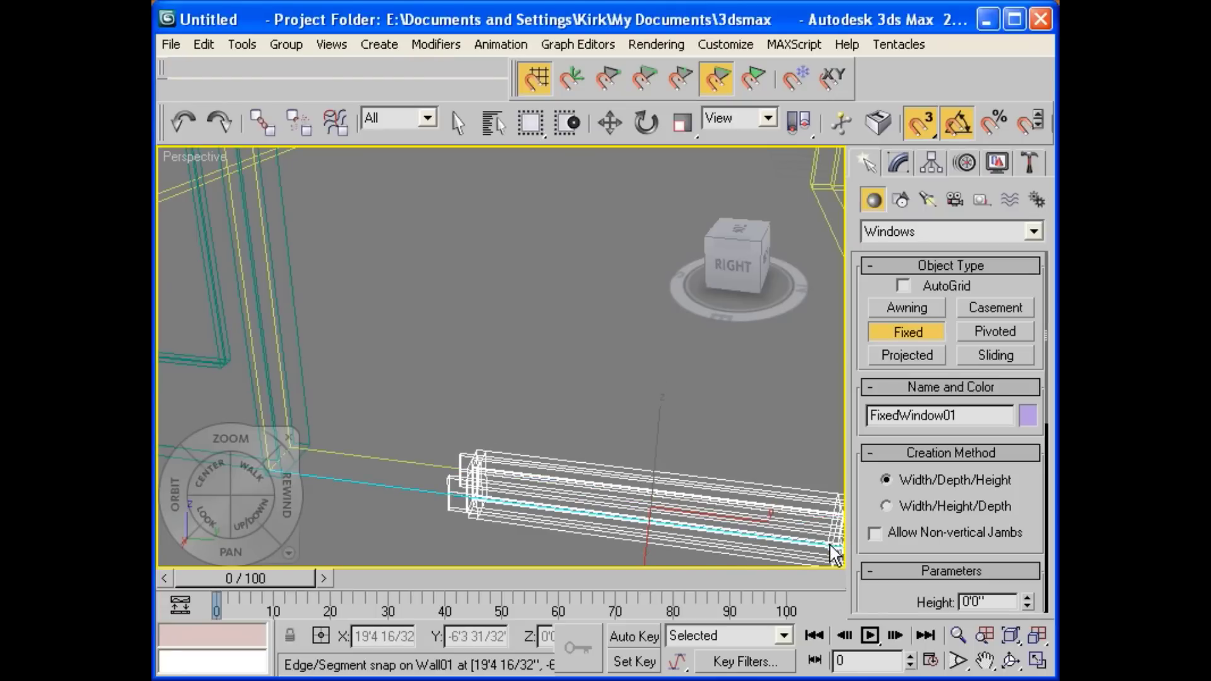
mouse_move(831, 547)
left_mouse_down()
mouse_move(850, 503)
mouse_move(840, 555)
left_mouse_up()
left_click(838, 551)
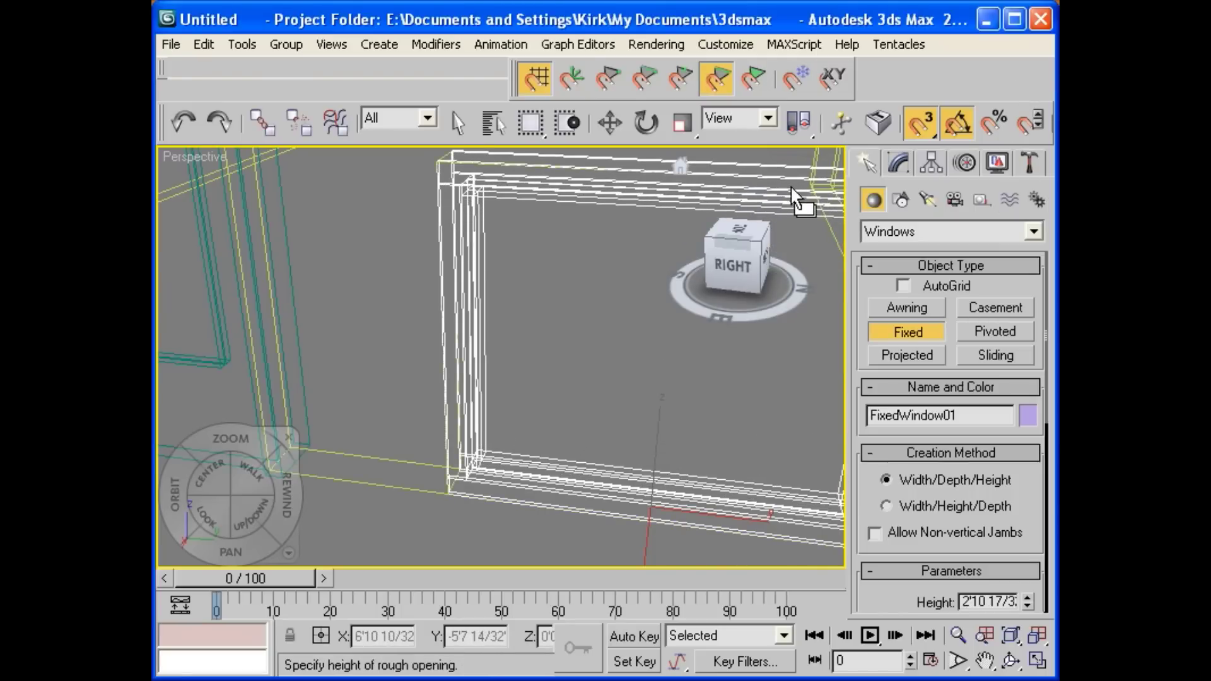
left_click(796, 197)
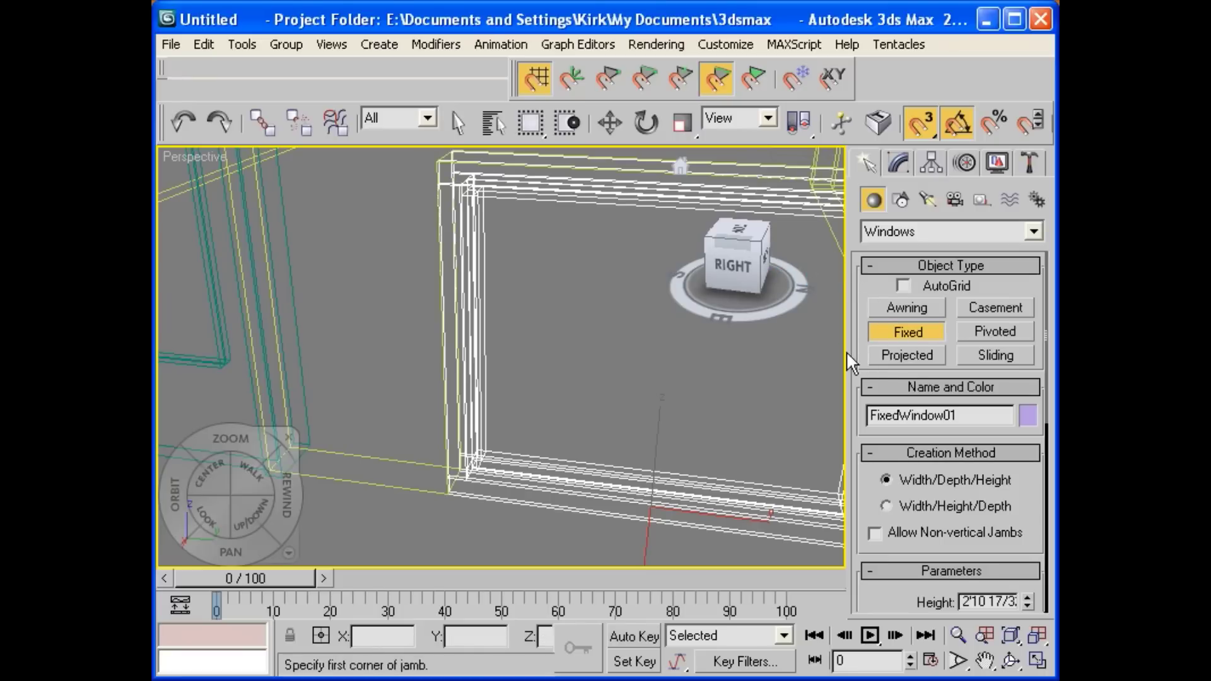
- Set FixedWindow01's Height to 2'0" and Width to 3'0"
scroll(700, 375, "down", 6)
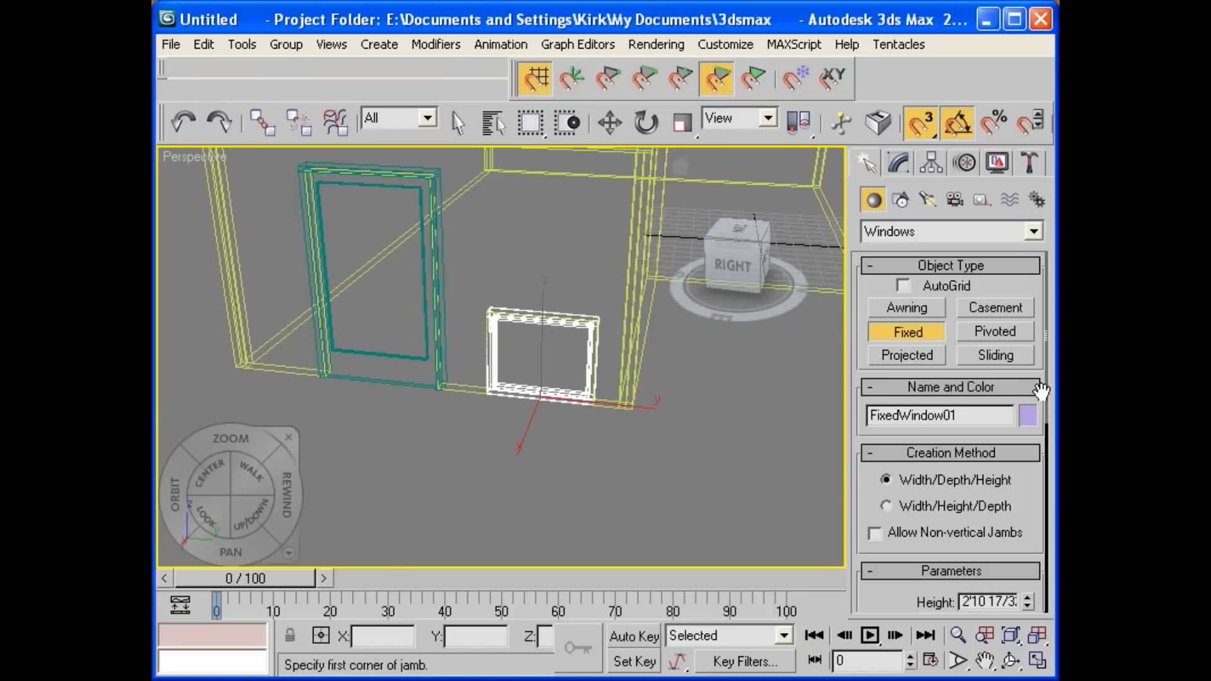
scroll(1048, 386, "down", 5)
scroll(1052, 372, "down", 1)
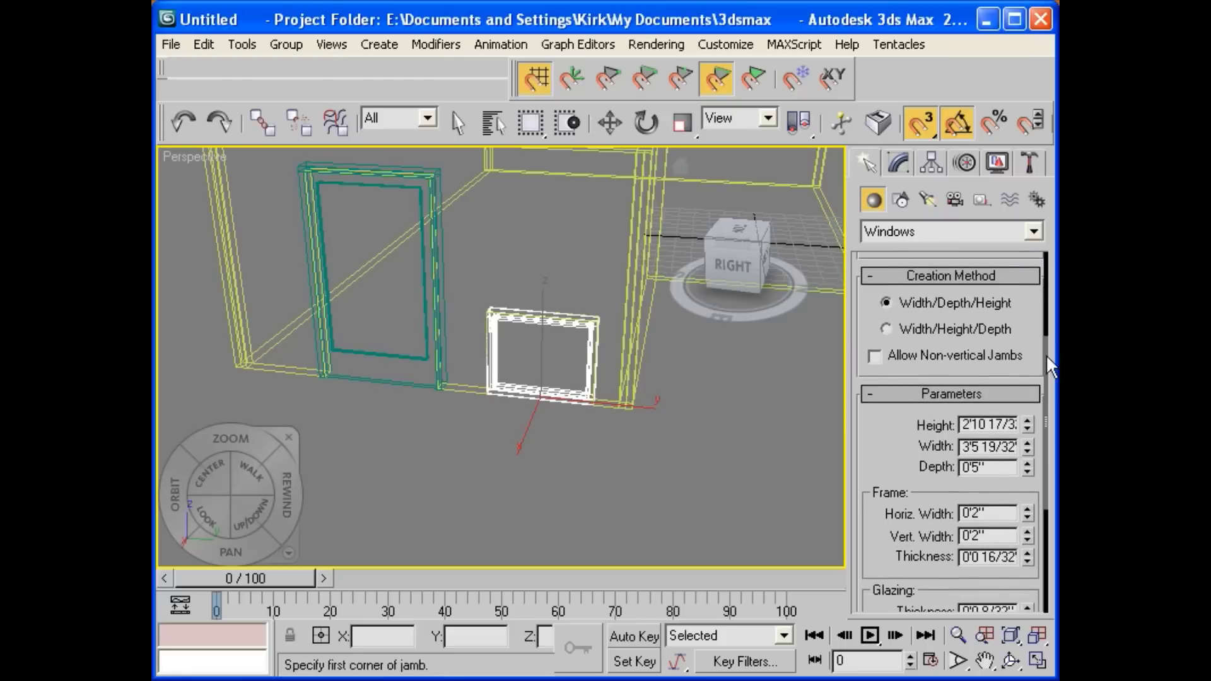
left_click_drag(984, 428, 1017, 426)
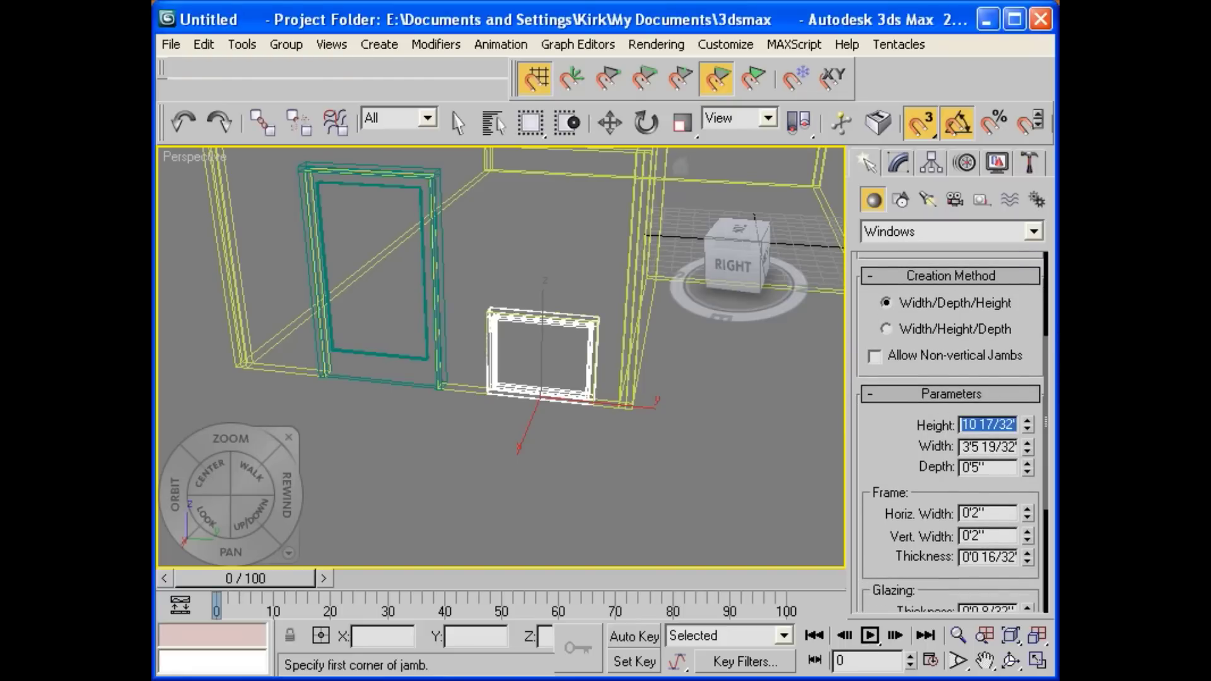
type("2'0\"")
key("Return")
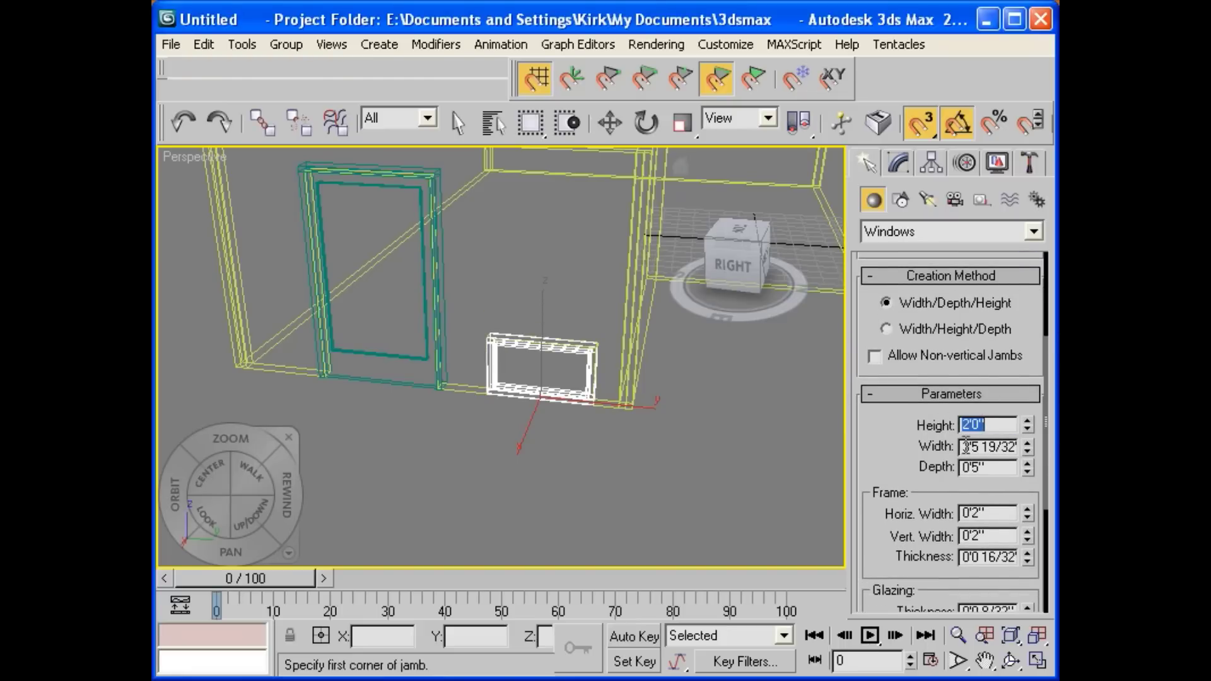
left_click_drag(961, 446, 1017, 446)
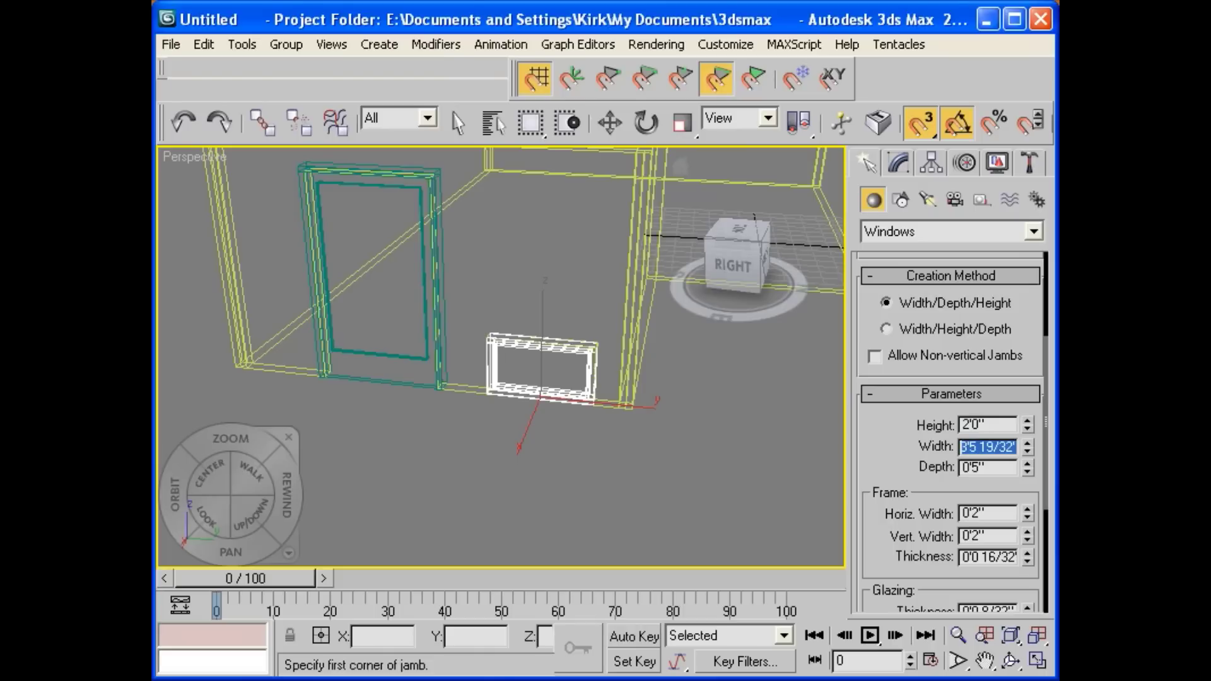
type("3'0\"")
key("Return")
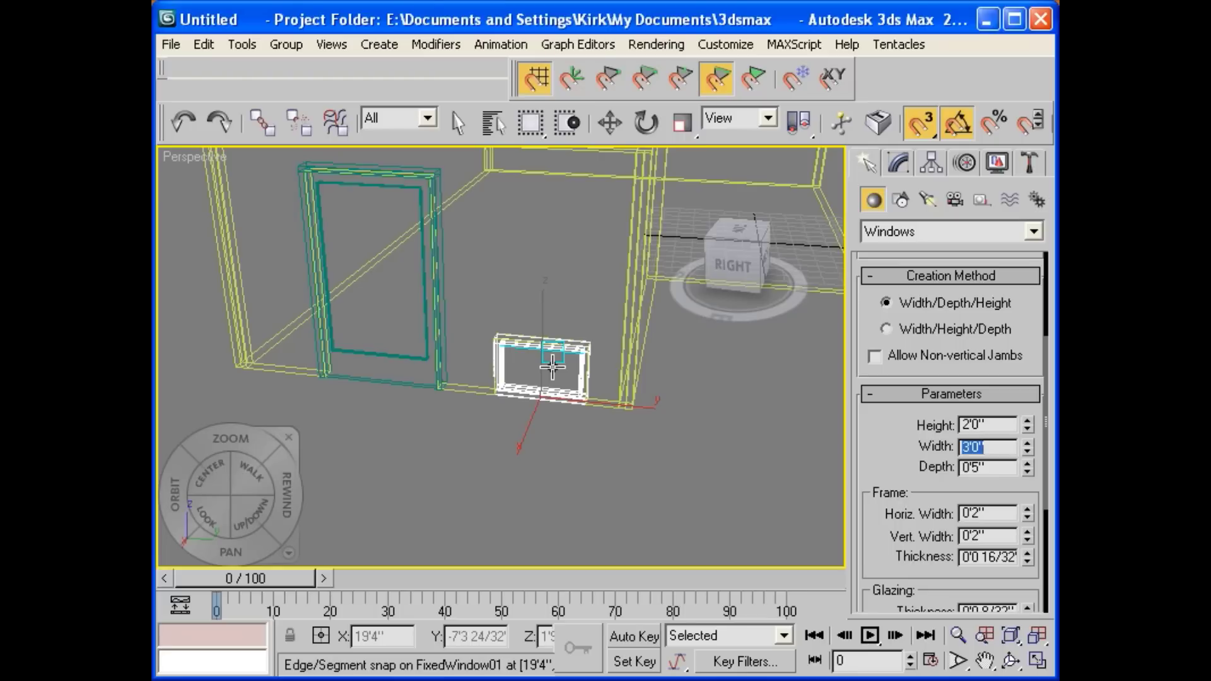
- Move FixedWindow01 to a Z elevation of 4'0" within the front wall
left_click(612, 119)
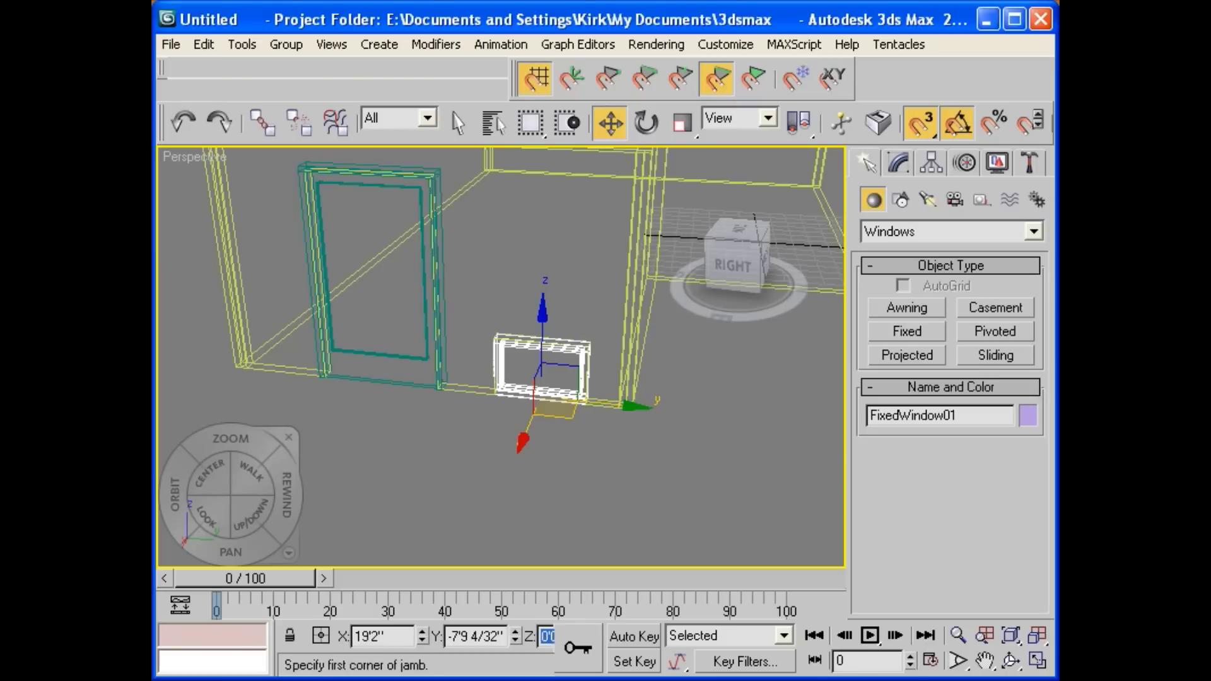
key("Return")
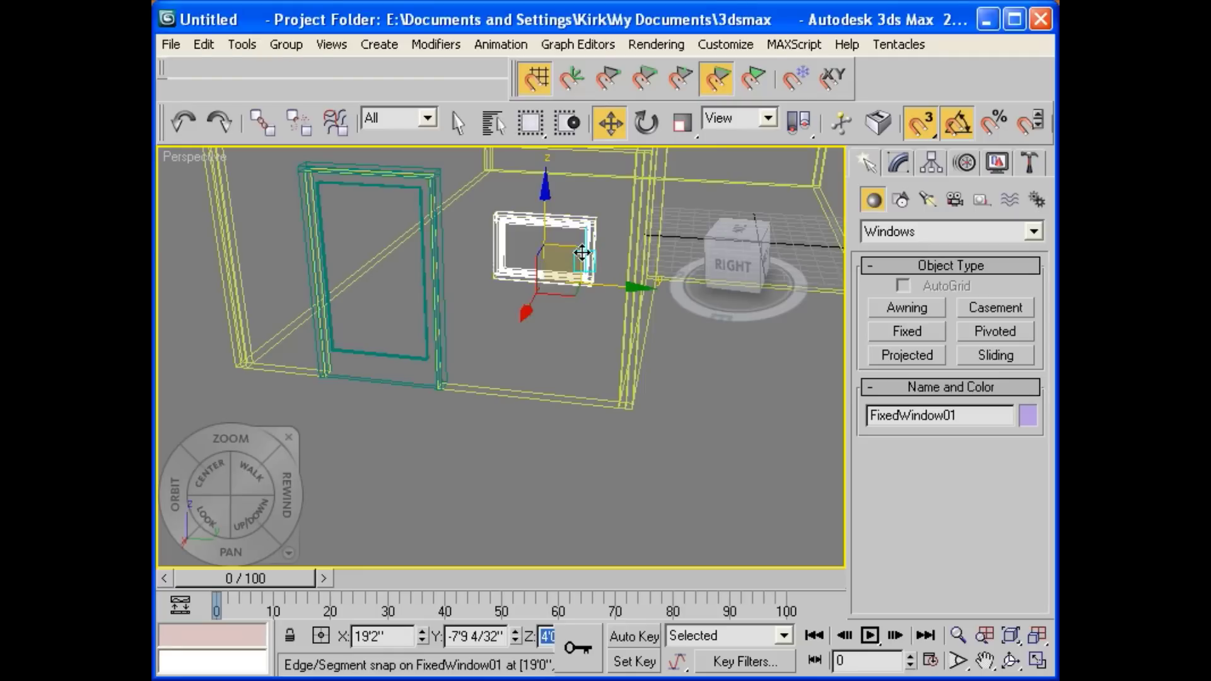
middle_click_drag(581, 257, 608, 262, "alt")
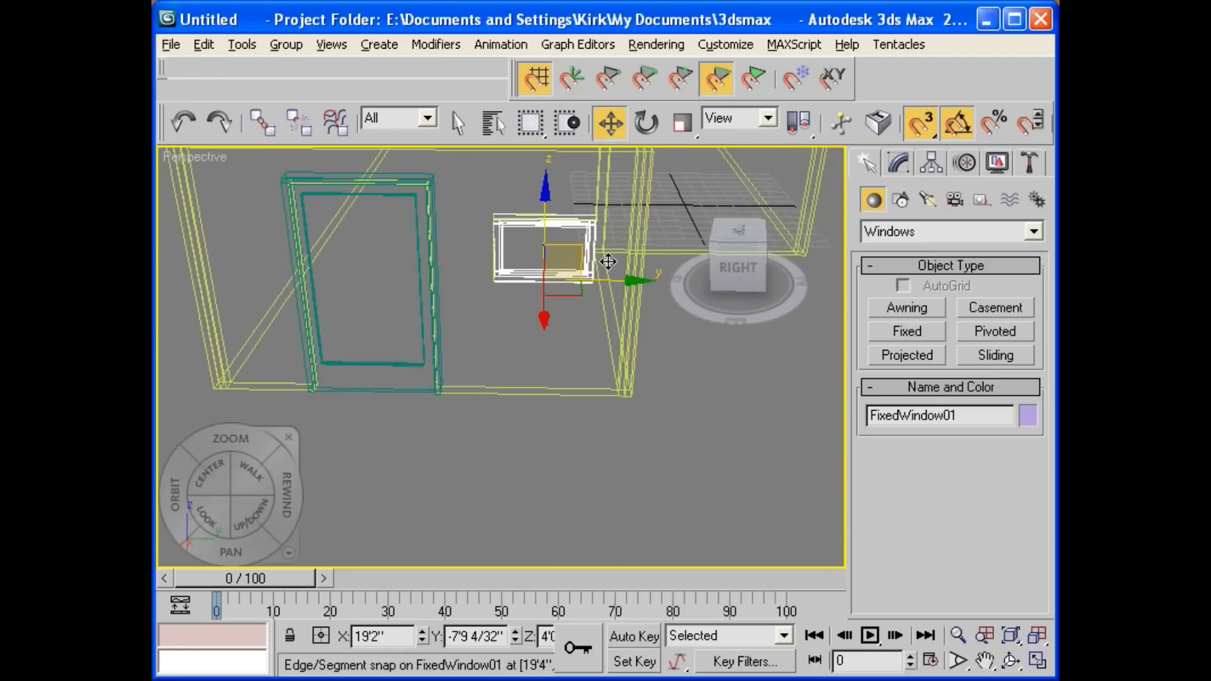
left_click_drag(608, 262, 613, 341)
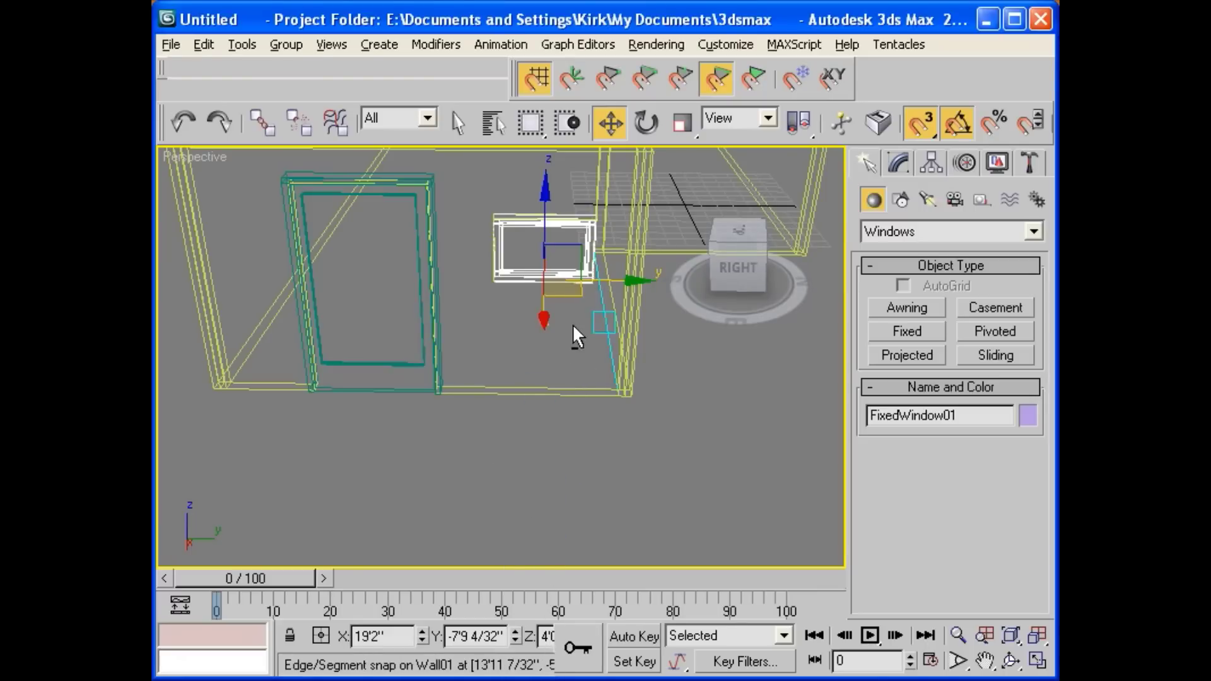
middle_click_drag(576, 330, 560, 351, "alt")
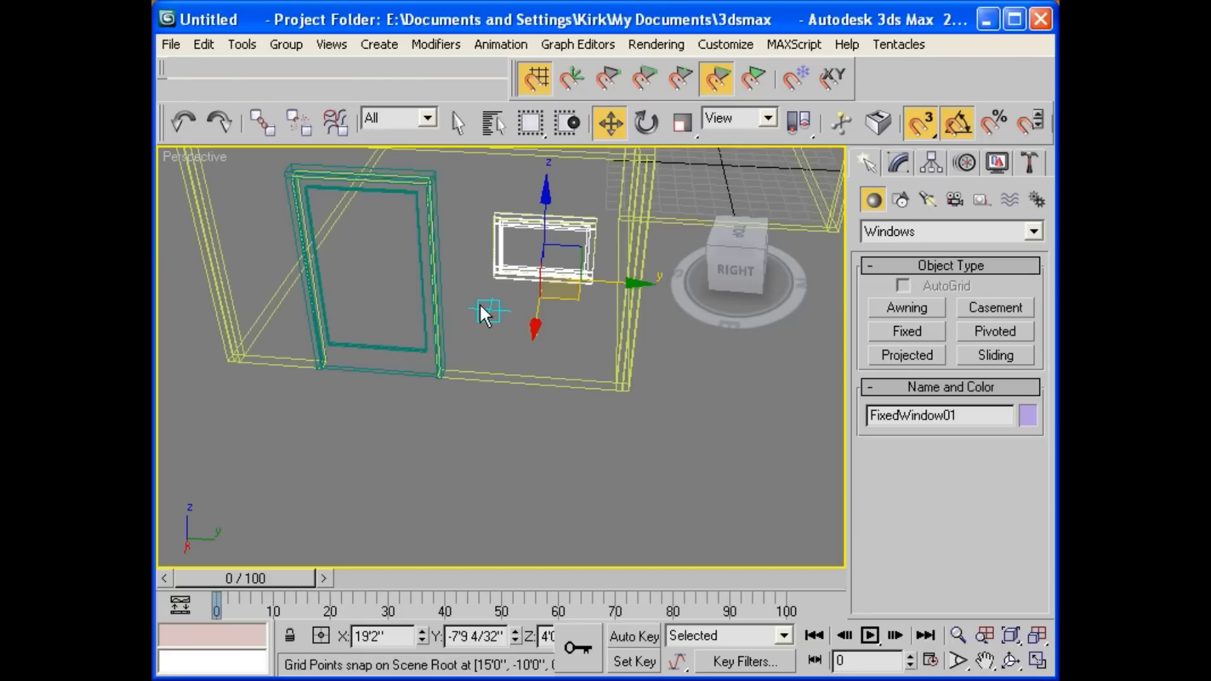
middle_click_drag(486, 310, 524, 327)
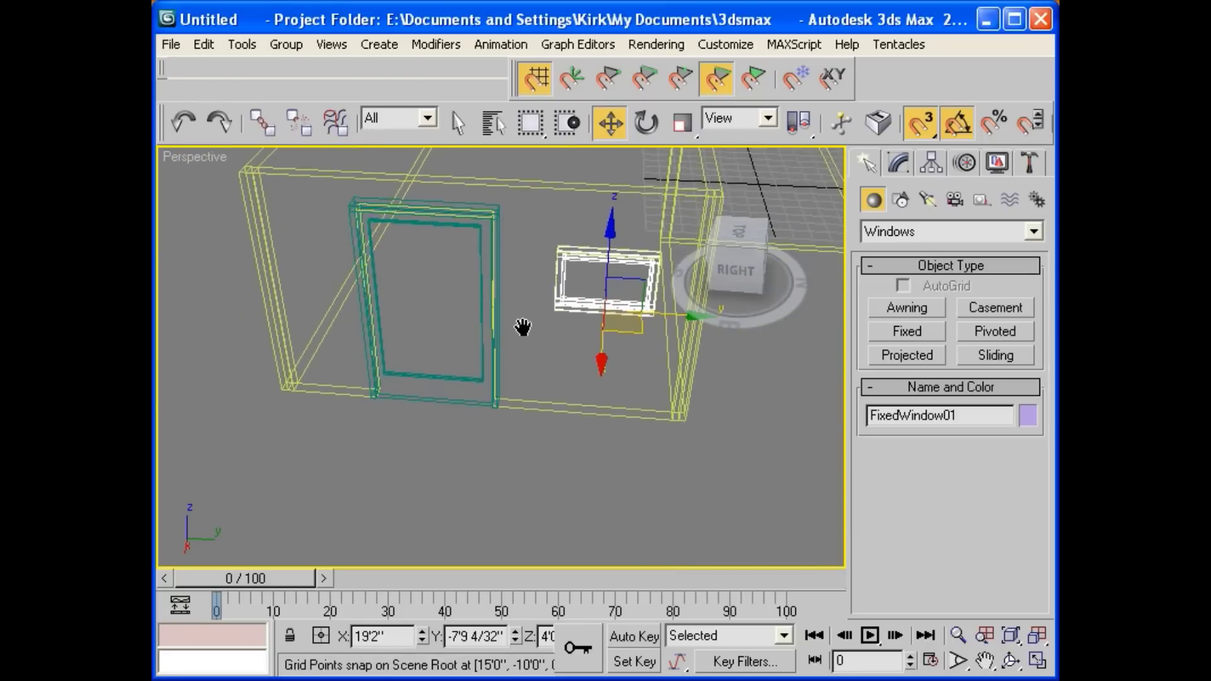
scroll(523, 327, "up", 4)
middle_click_drag(504, 372, 492, 386)
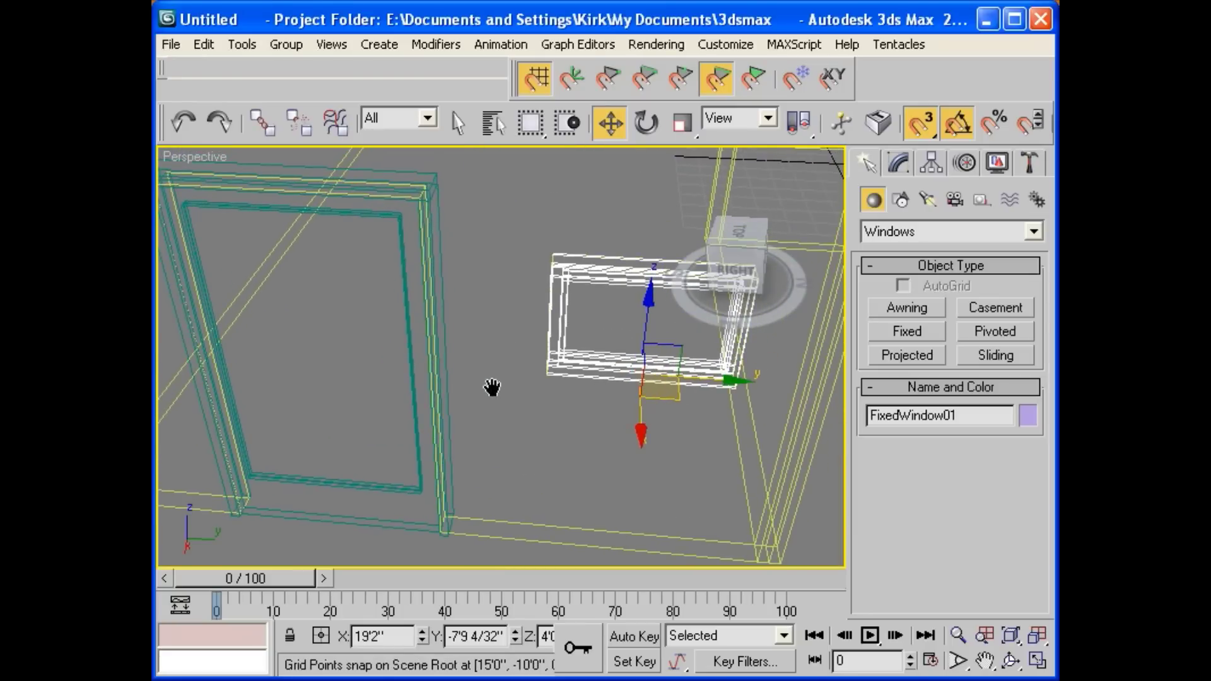
- Switch to shaded display and show FixedWindow01's parameters in the Modify panel
key("F3")
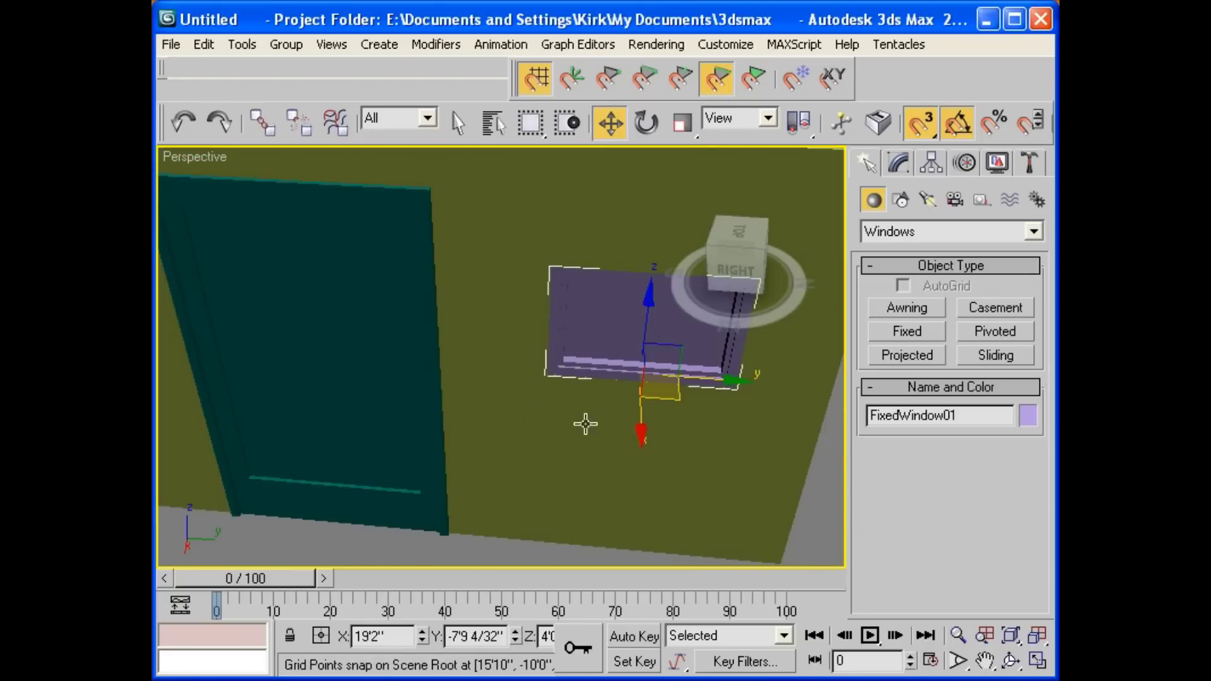
middle_click_drag(638, 413, 683, 431, "alt")
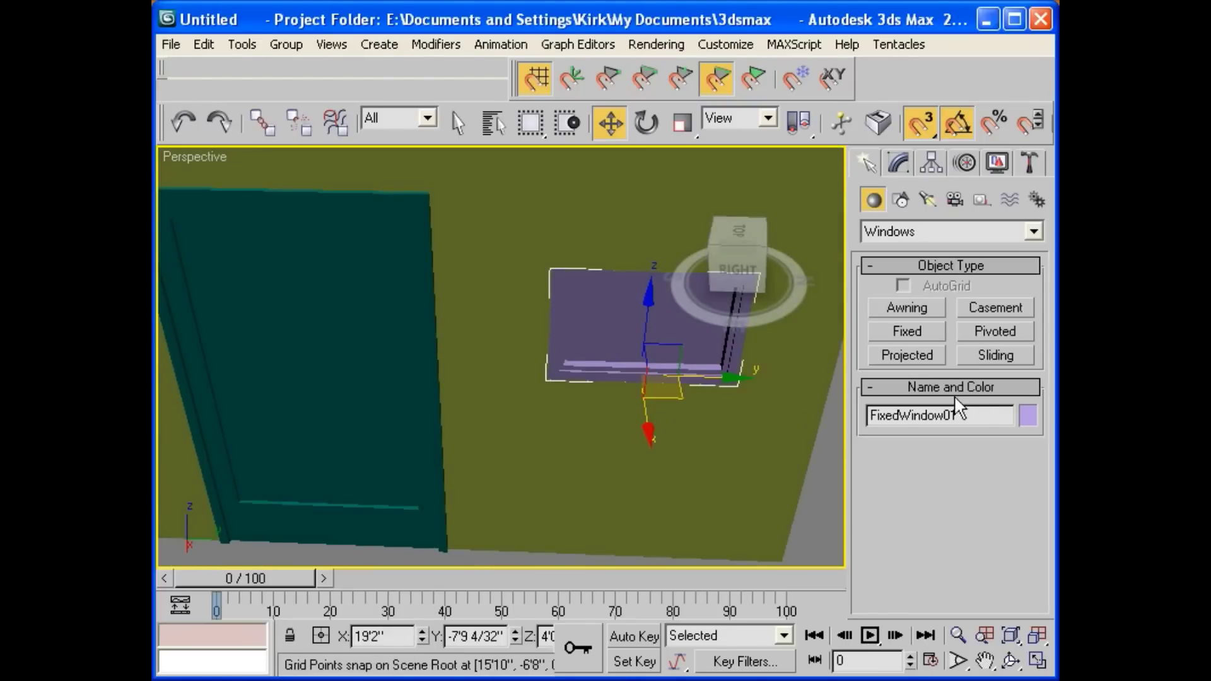
left_click(898, 162)
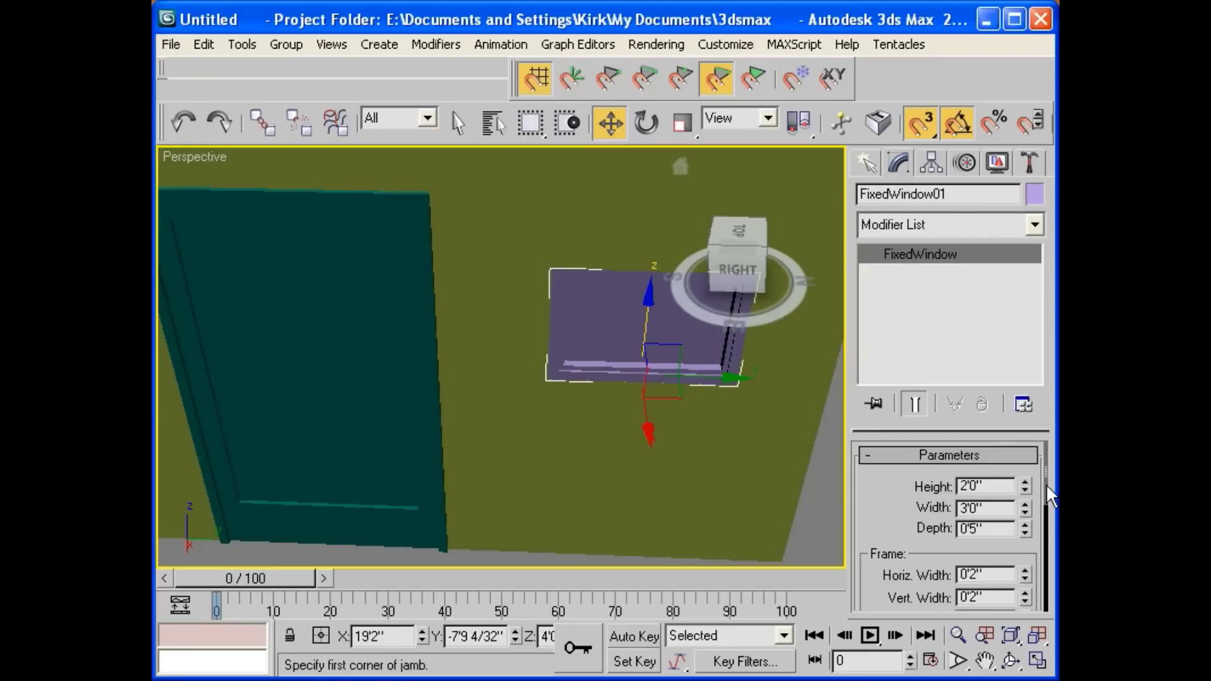
left_click_drag(1046, 483, 1036, 505)
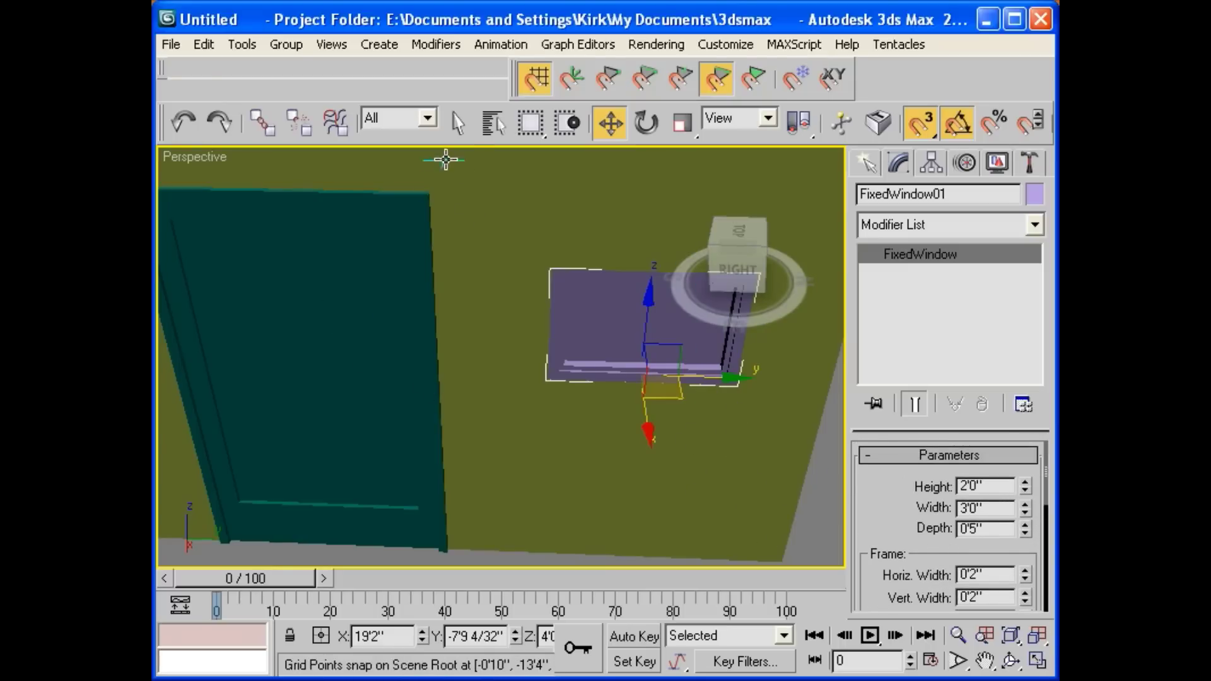
- Select PivotDoor01 and change its panels from glass to Beveled
left_click(458, 123)
left_click(339, 312)
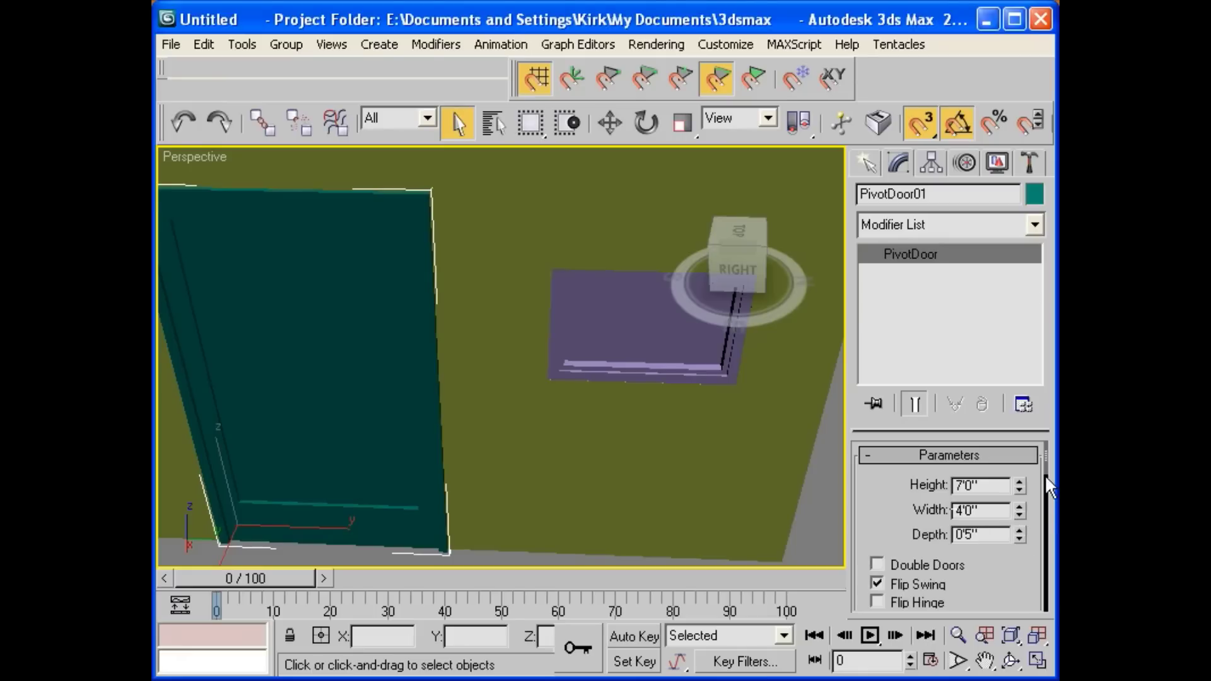
left_click_drag(1045, 468, 1031, 553)
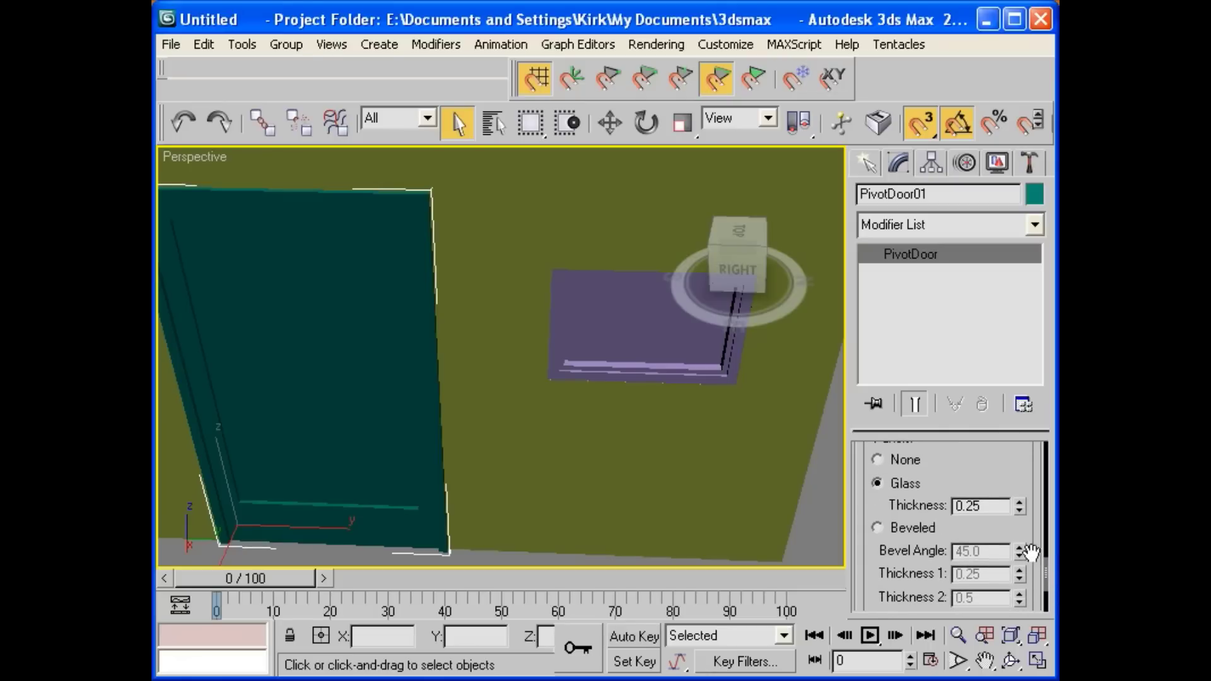
left_click(878, 527)
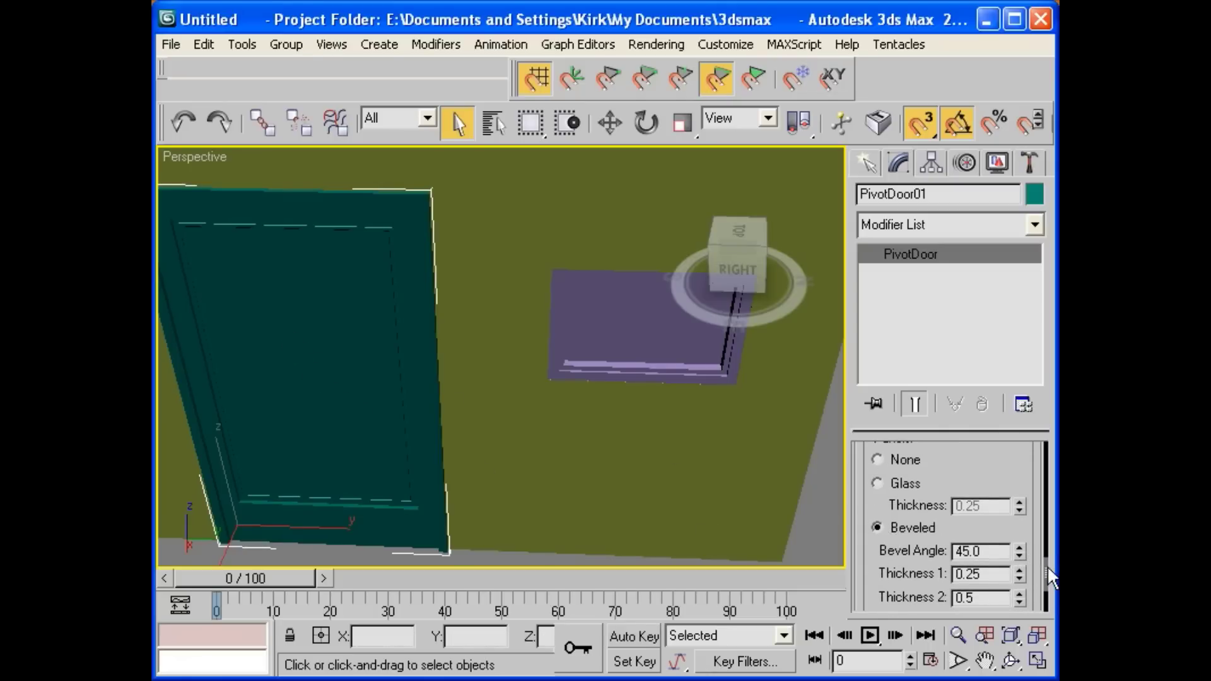
left_click_drag(1049, 566, 1044, 593)
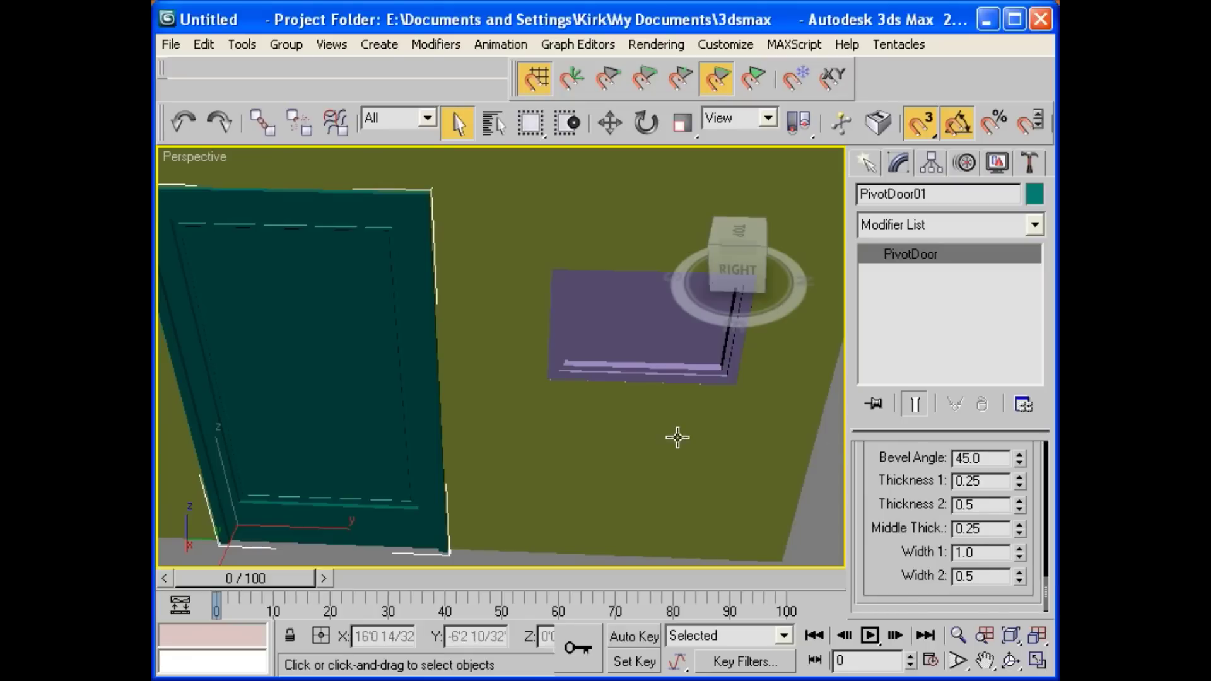
middle_click_drag(651, 417, 361, 430, "alt")
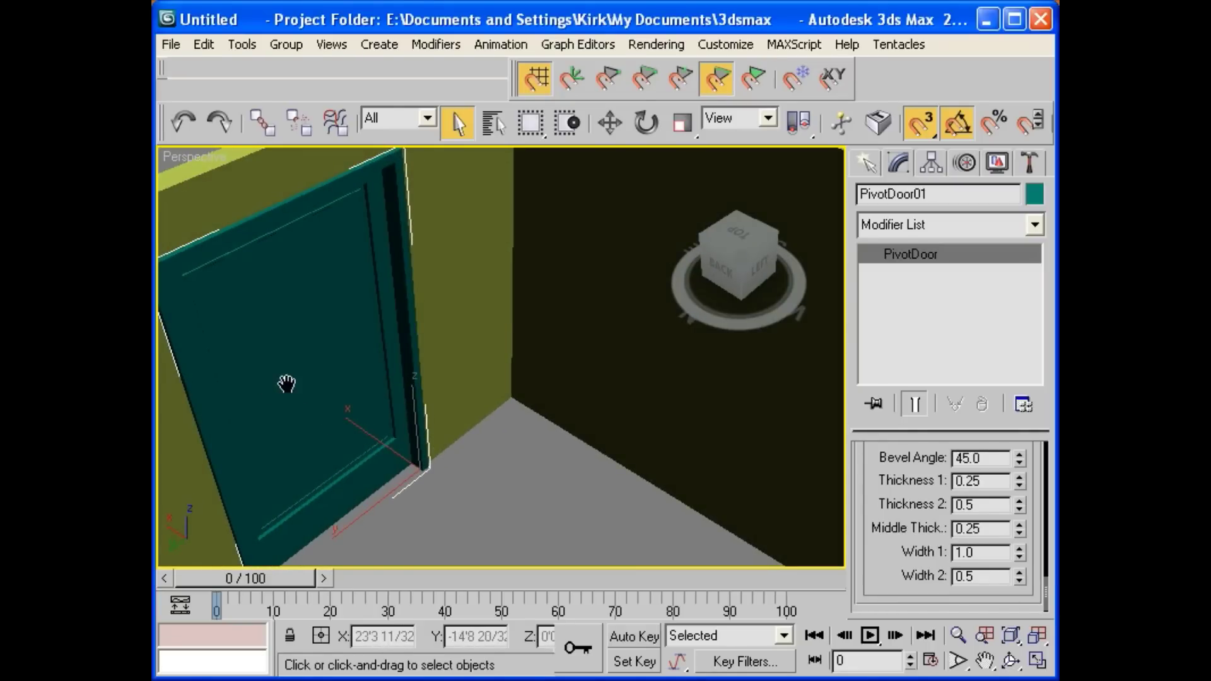
middle_click_drag(286, 384, 683, 364)
scroll(451, 348, "up", 3)
scroll(452, 350, "down", 4)
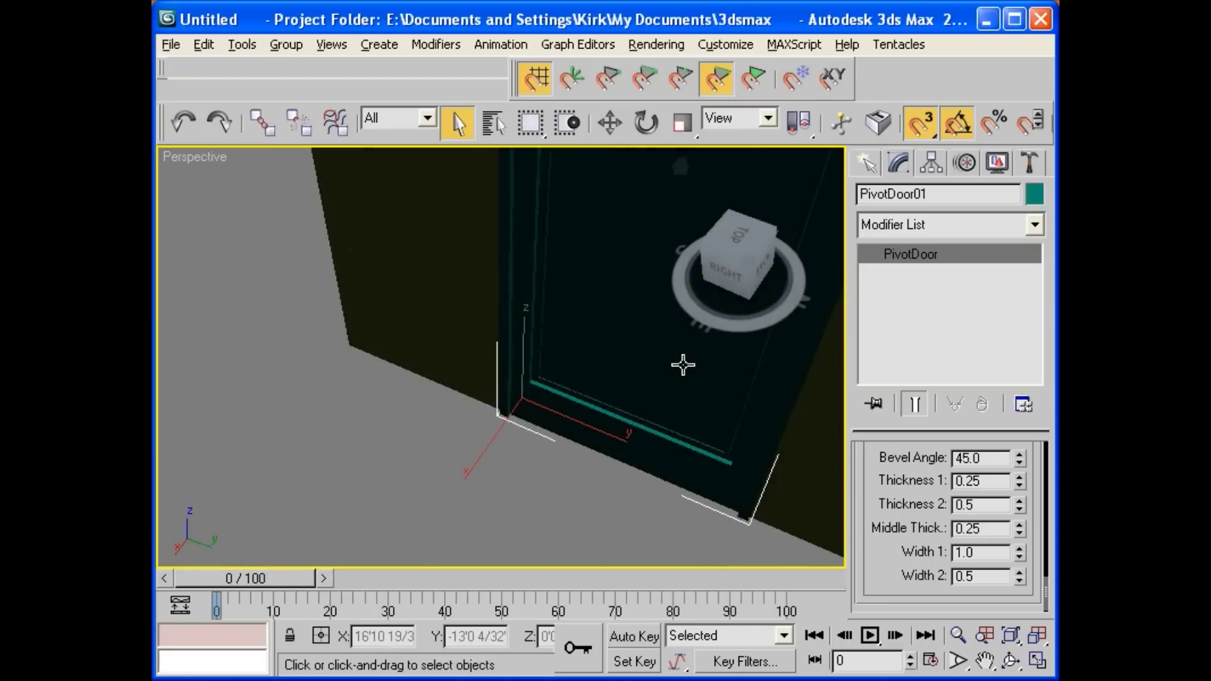
scroll(757, 397, "up", 5)
middle_click_drag(557, 384, 611, 133)
left_click(610, 122)
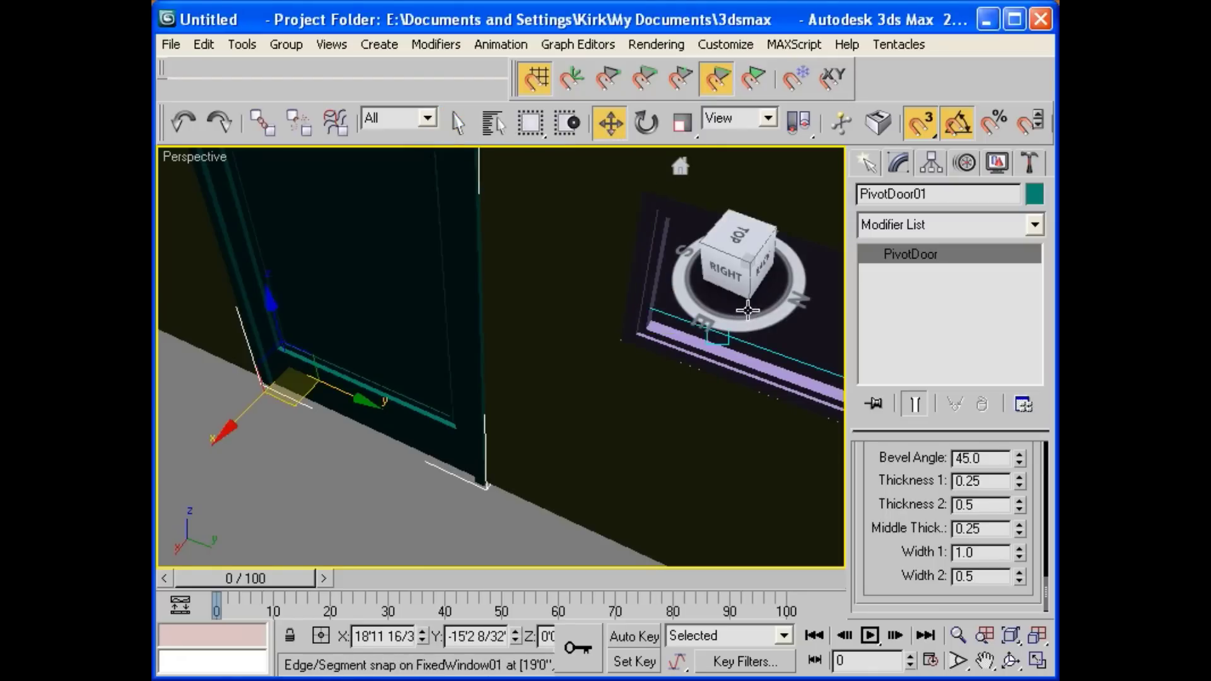
right_click(716, 349)
left_click(349, 520)
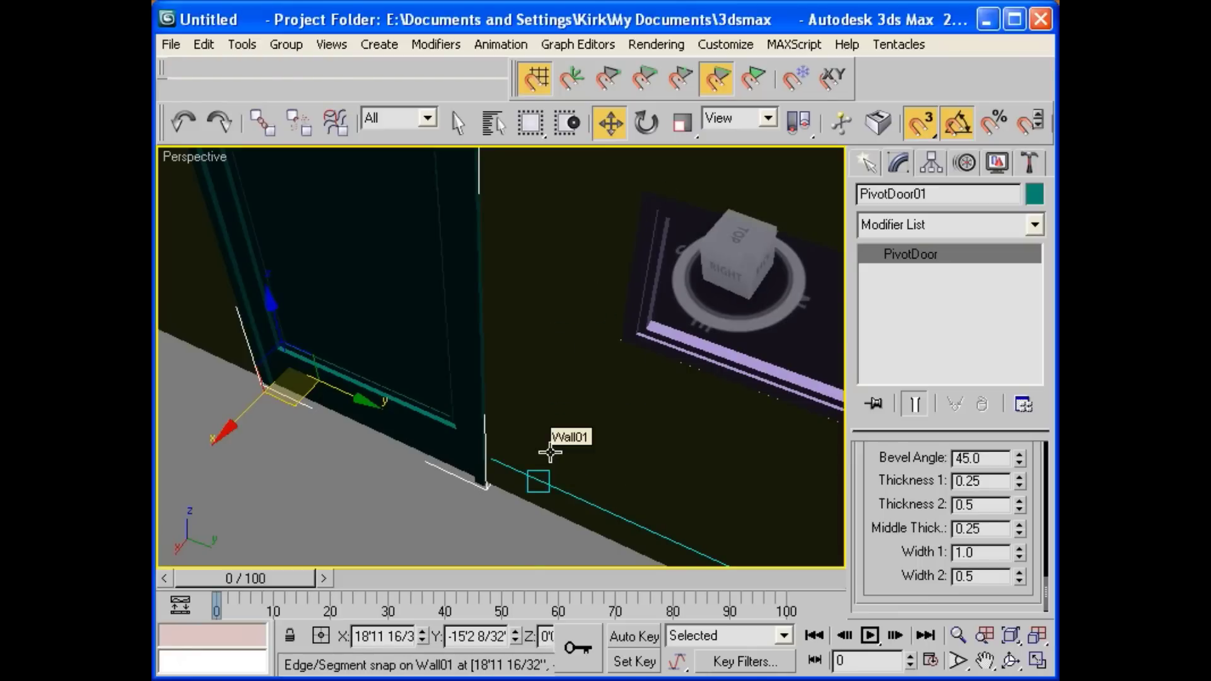
scroll(441, 497, "down", 5)
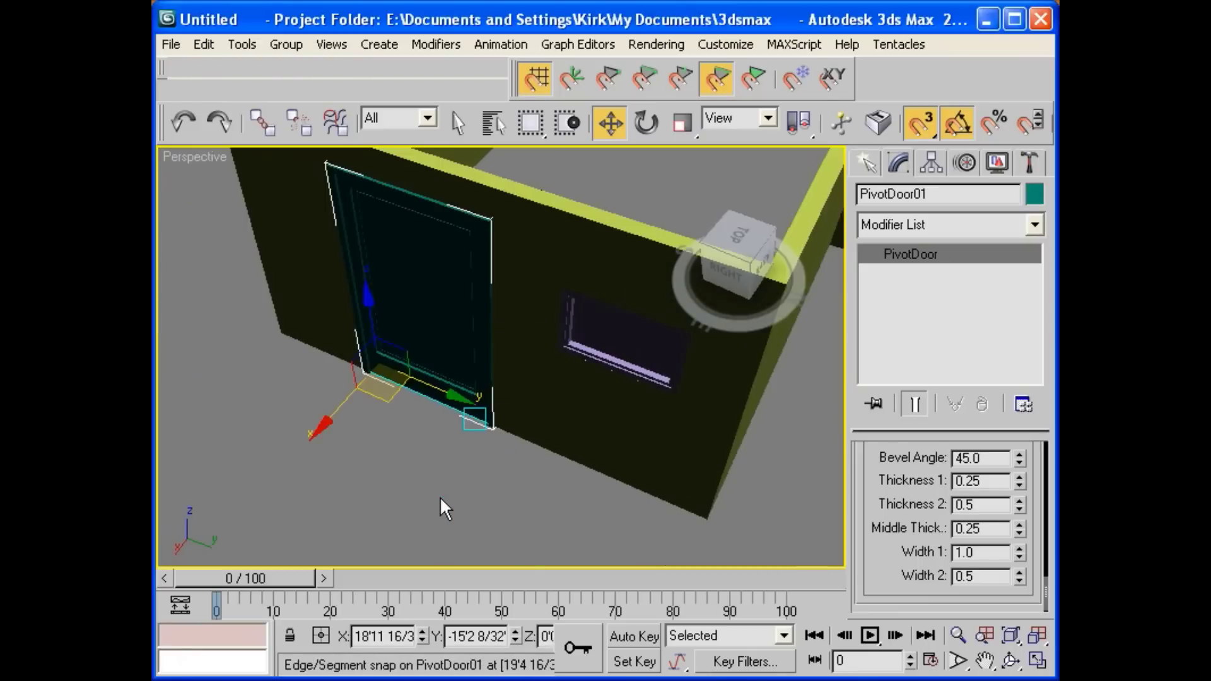
scroll(440, 497, "down", 2)
scroll(441, 497, "up", 2)
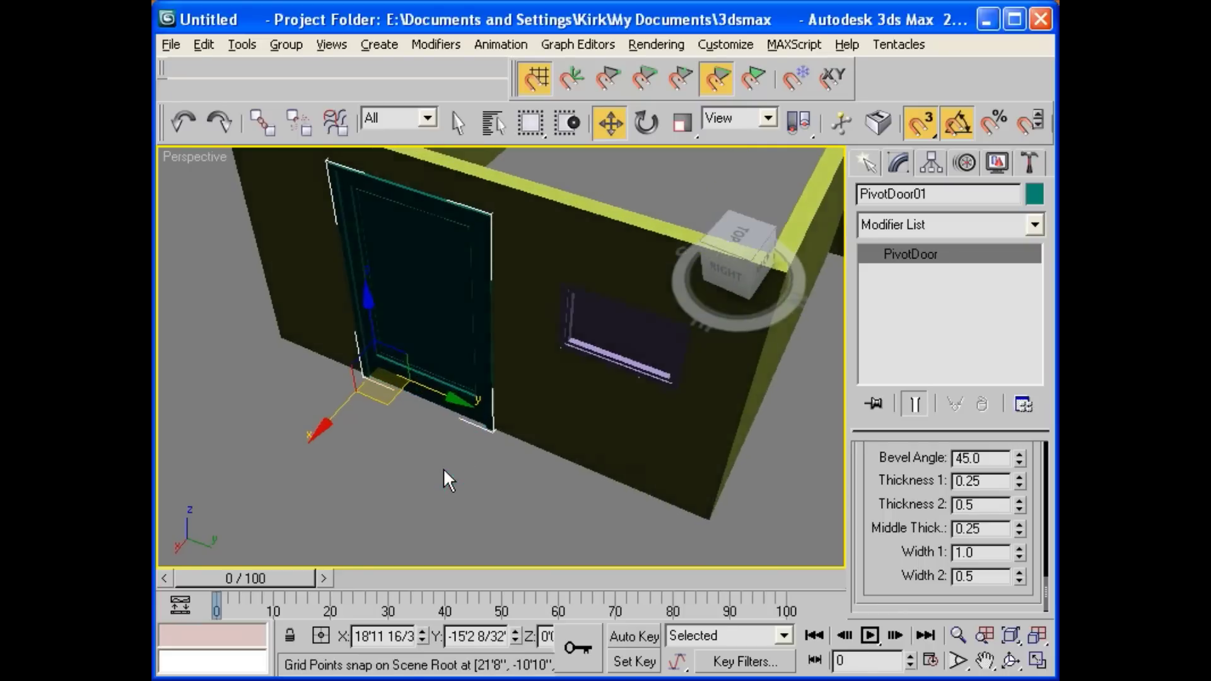
middle_click_drag(443, 470, 452, 417, "alt")
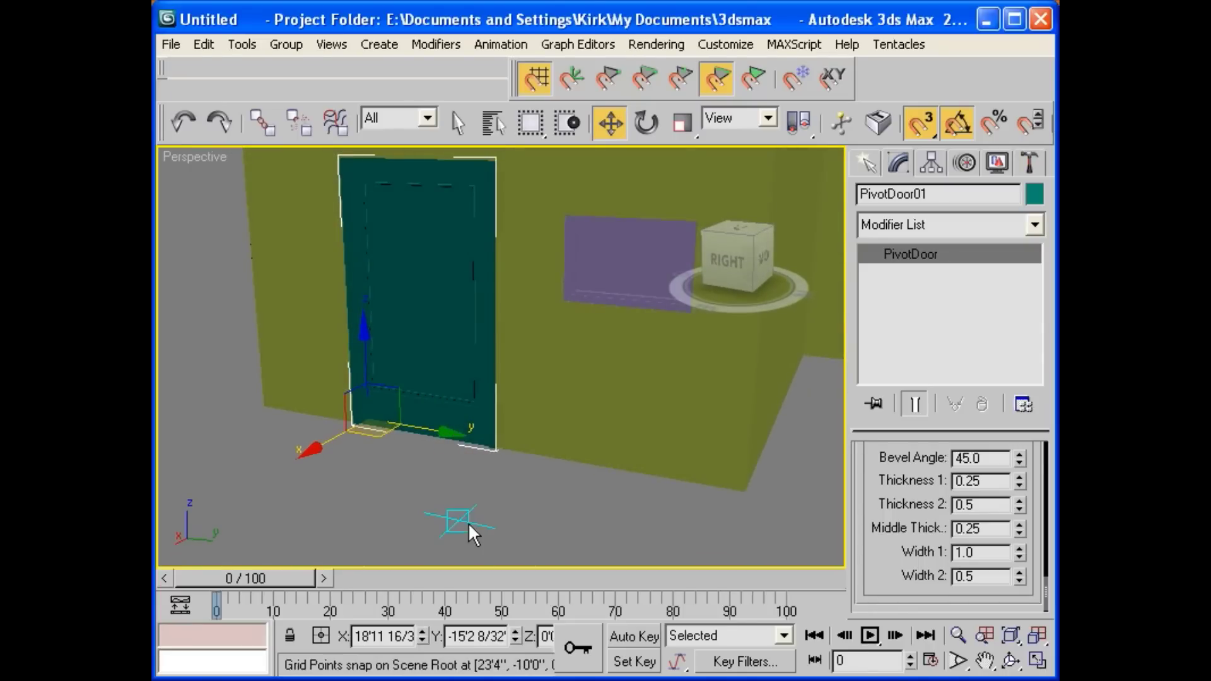